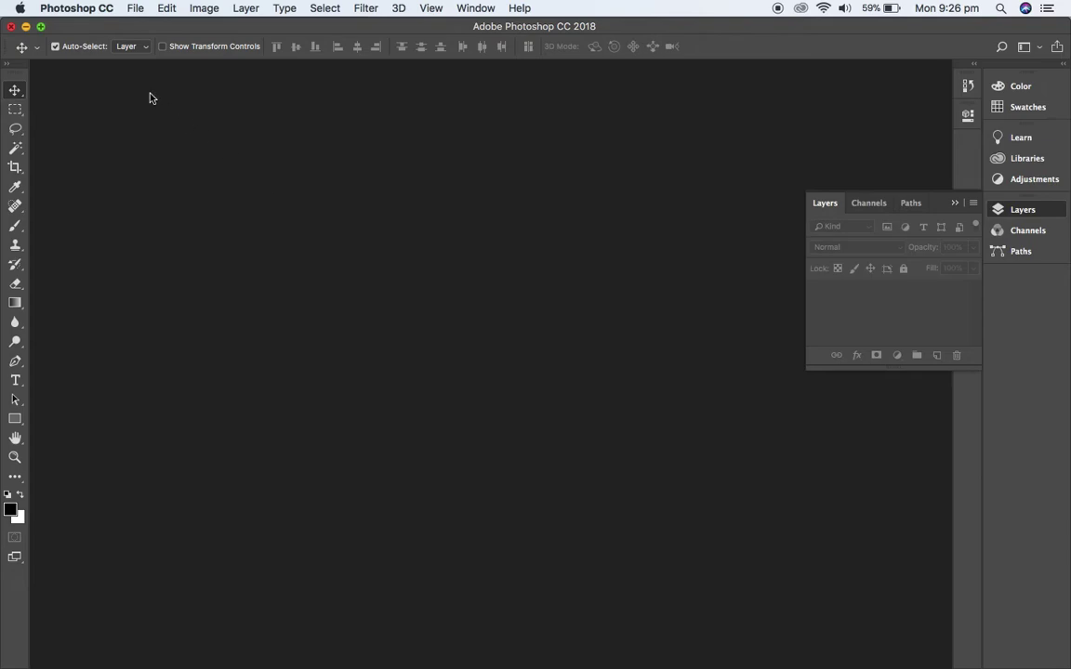
Create a new 504 × 503 pixel document with a resolution of 100 pixels per centimeter.
click(139, 9)
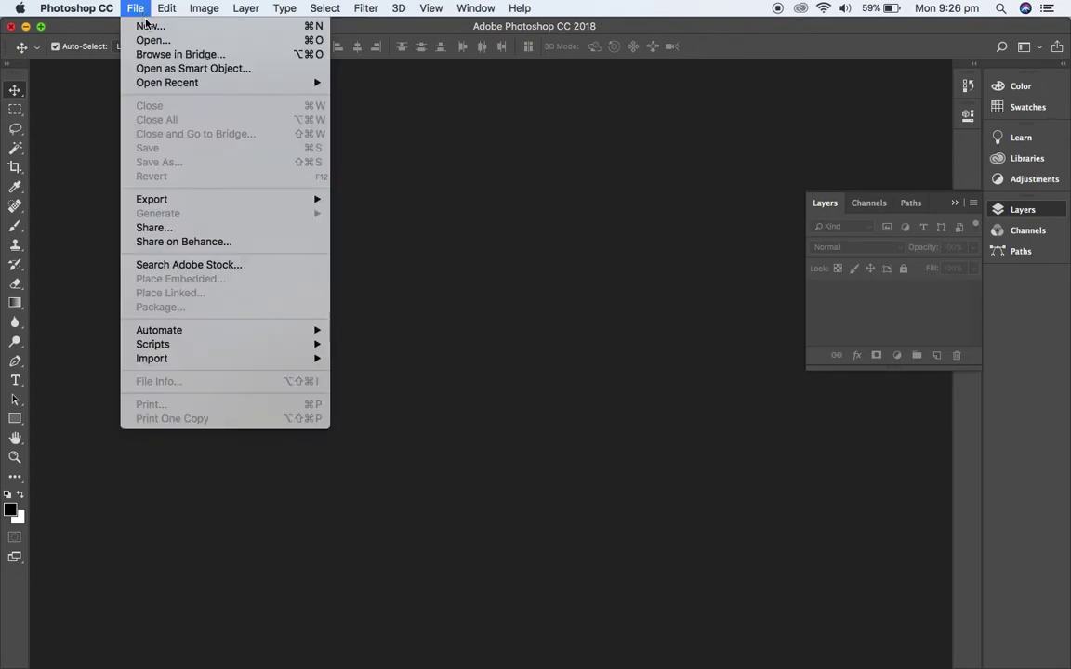
click(146, 26)
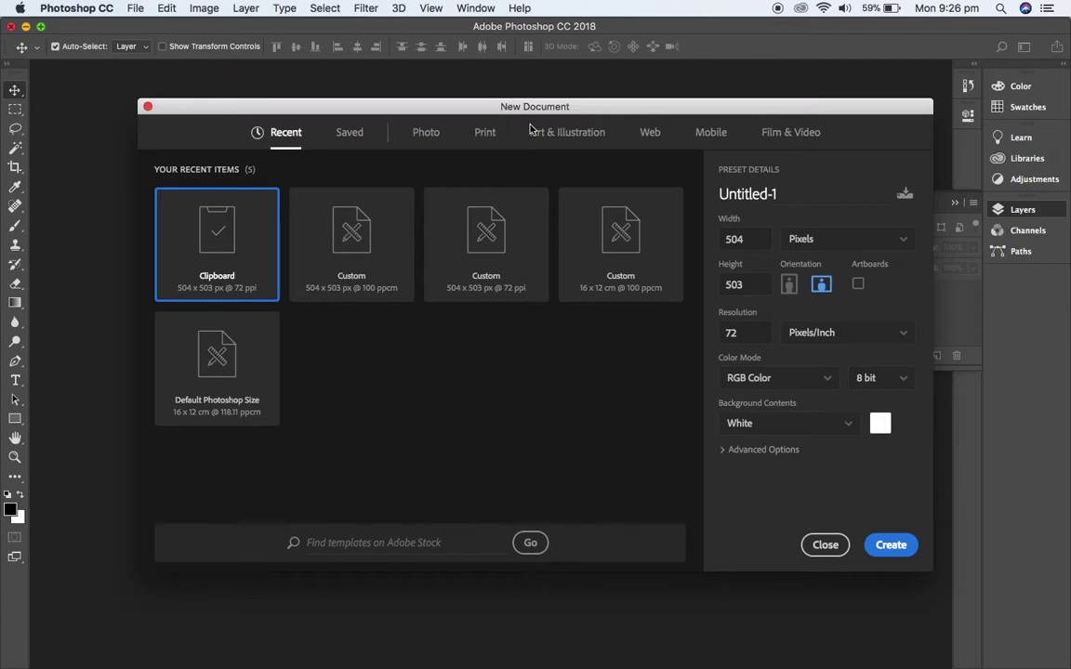
click(845, 338)
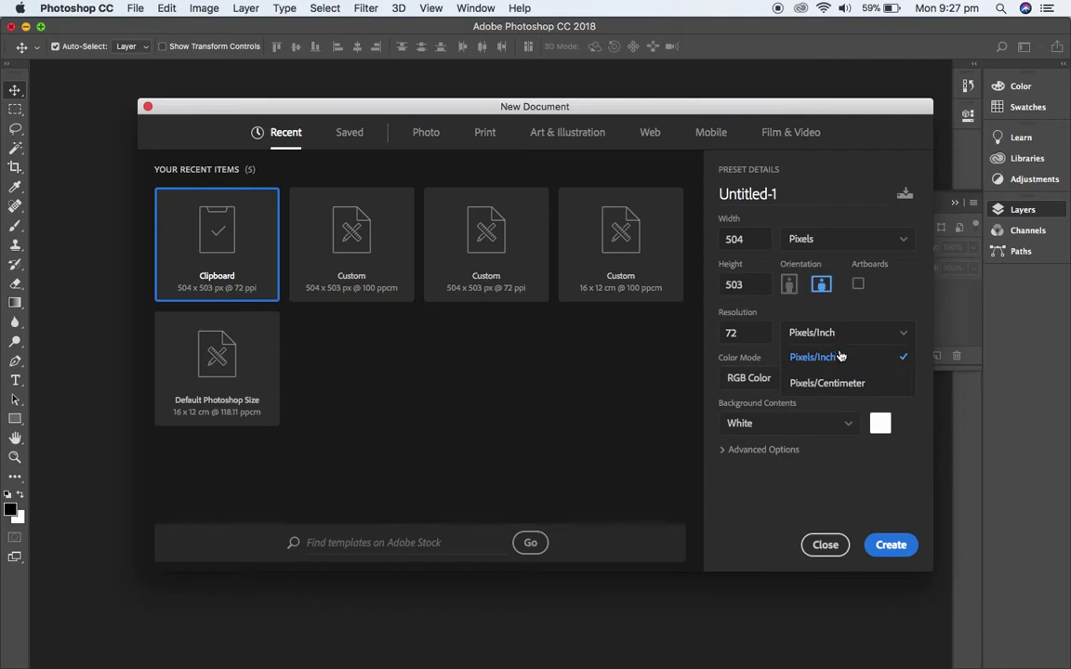
click(832, 383)
double_click(741, 332)
text(100)
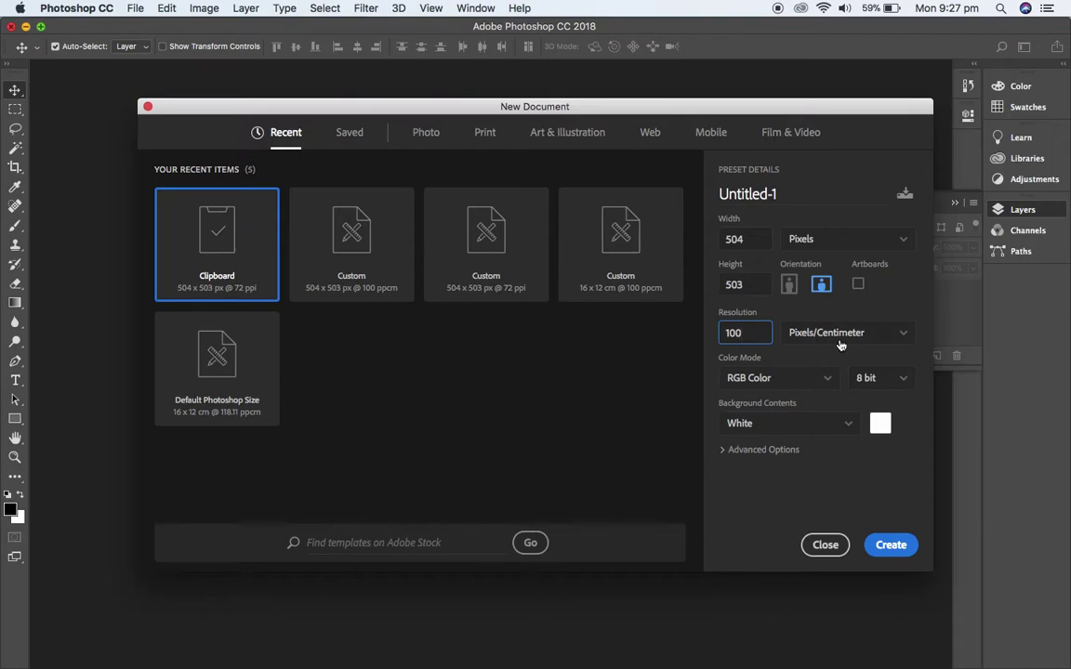
click(897, 547)
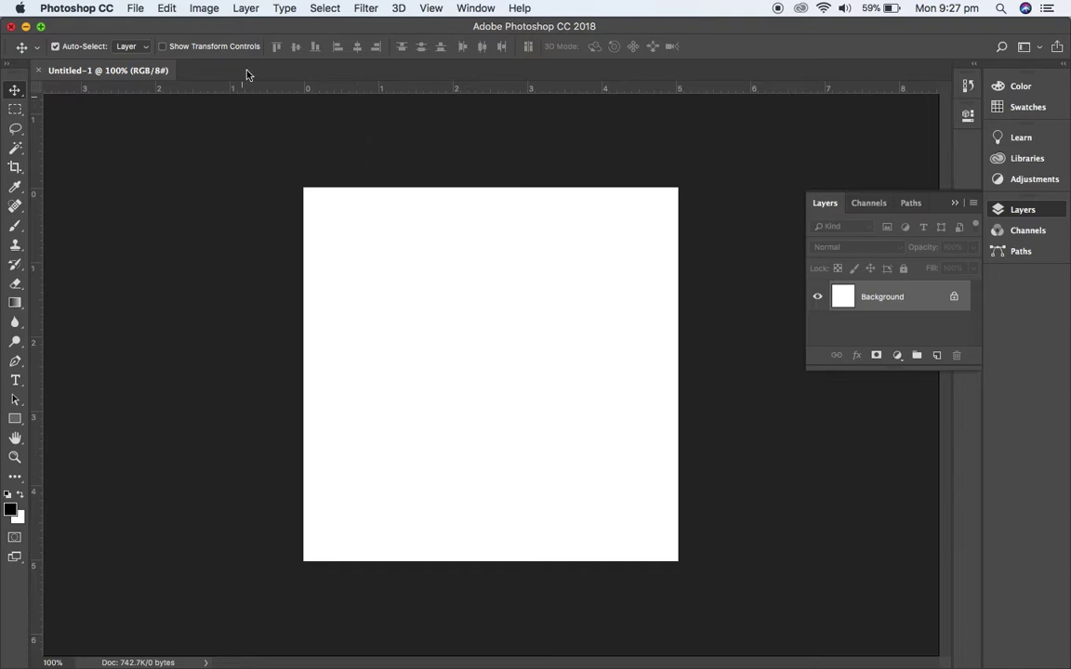
Resize the blank image proportionally to a height of 21.5 cm.
click(205, 9)
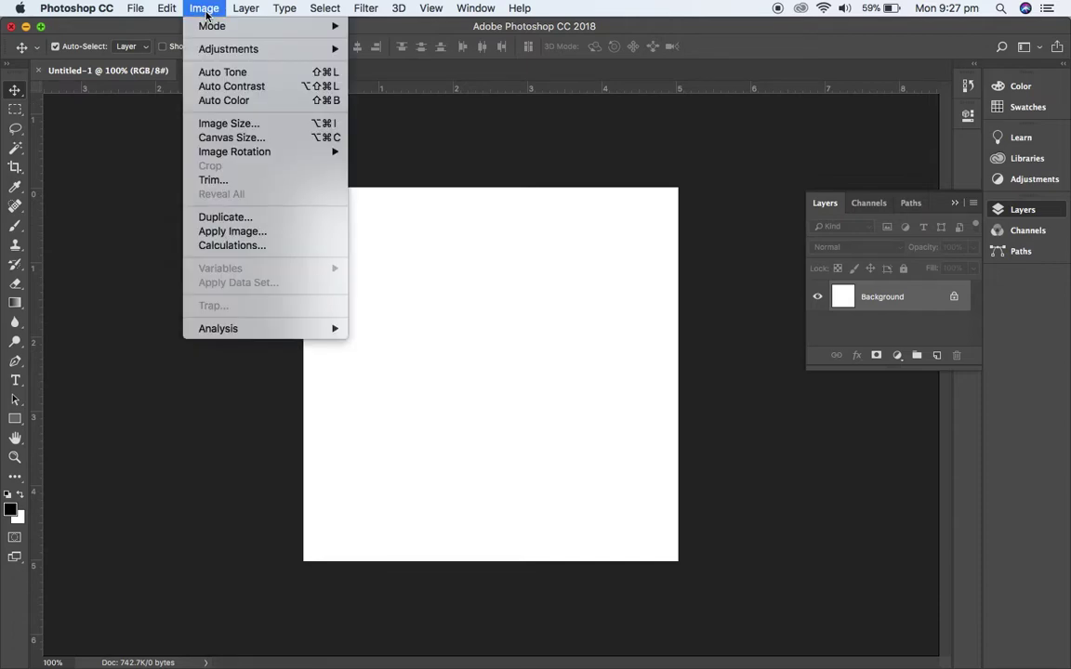
click(233, 126)
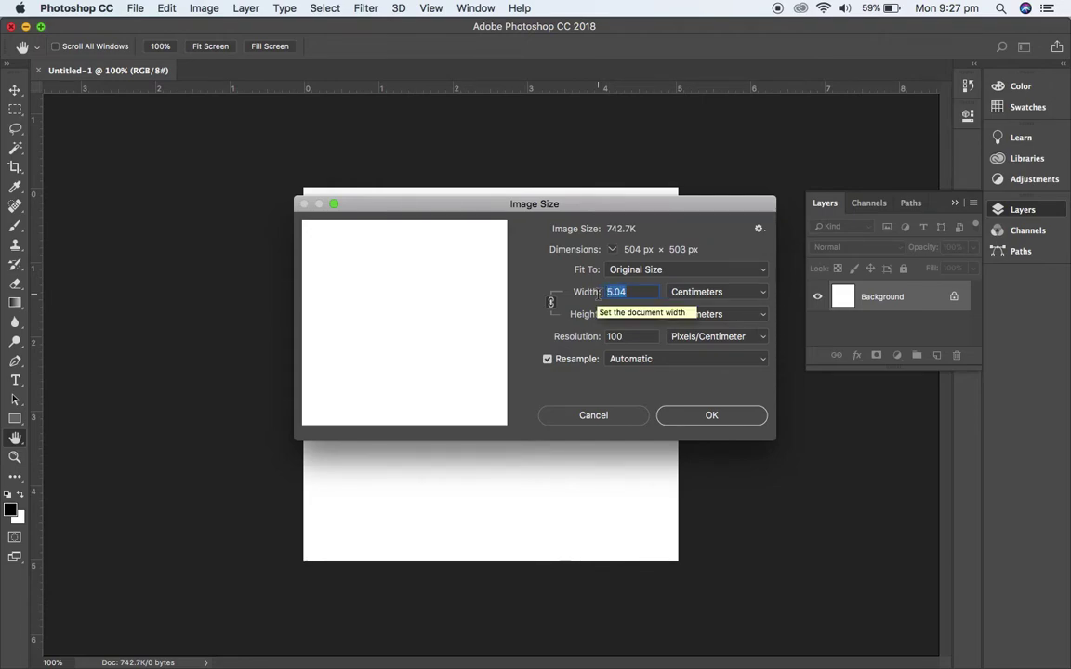
text(20)
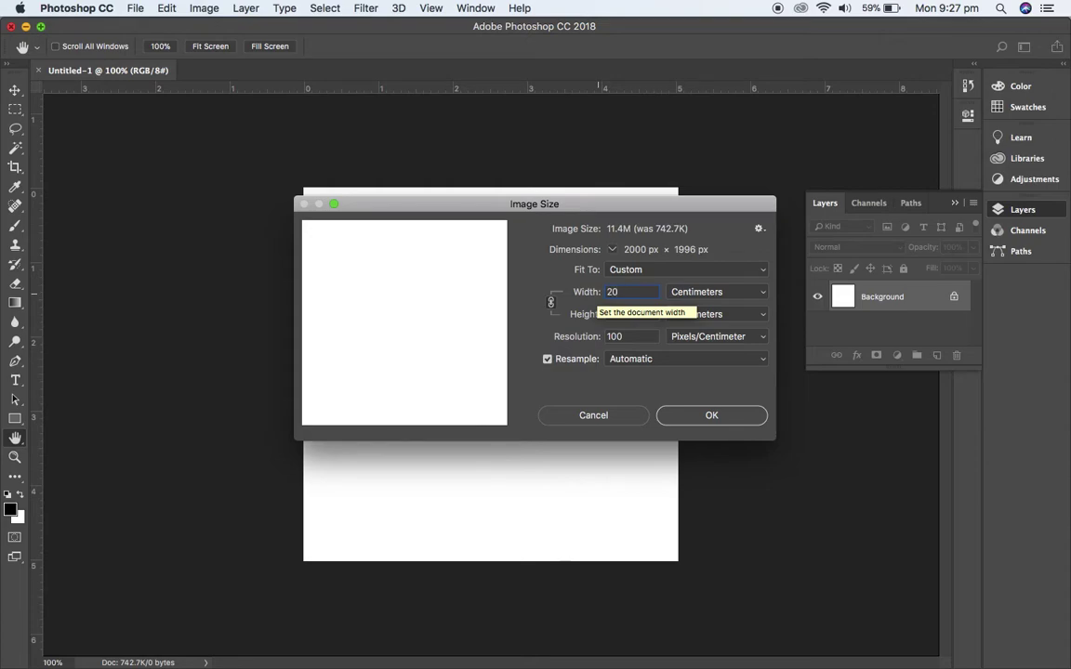
key(Tab)
text(21.5)
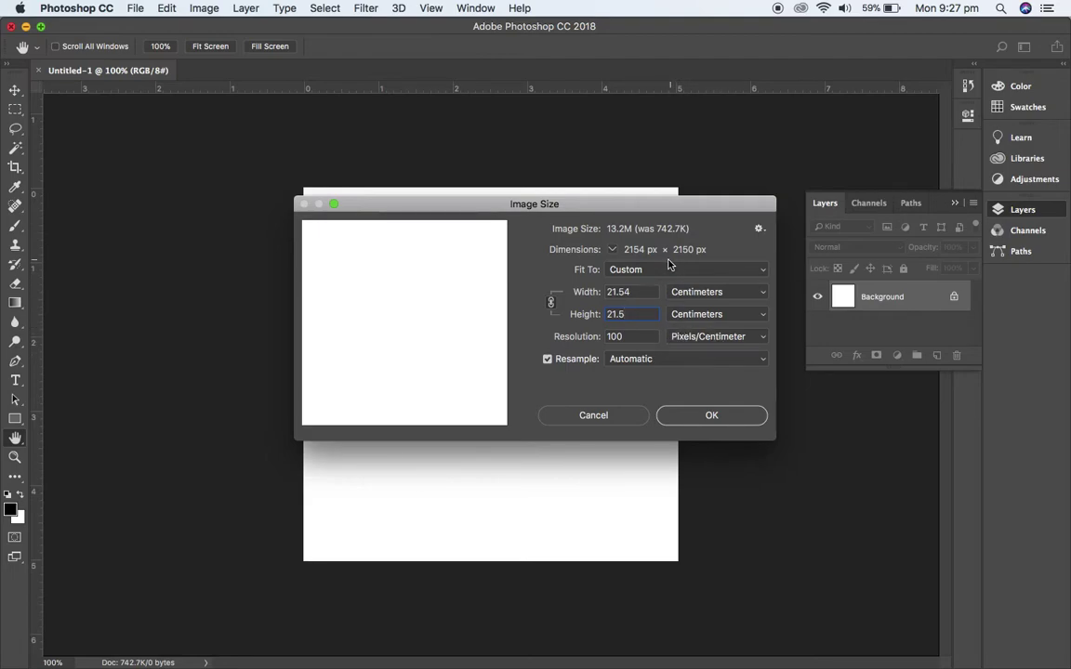
click(709, 416)
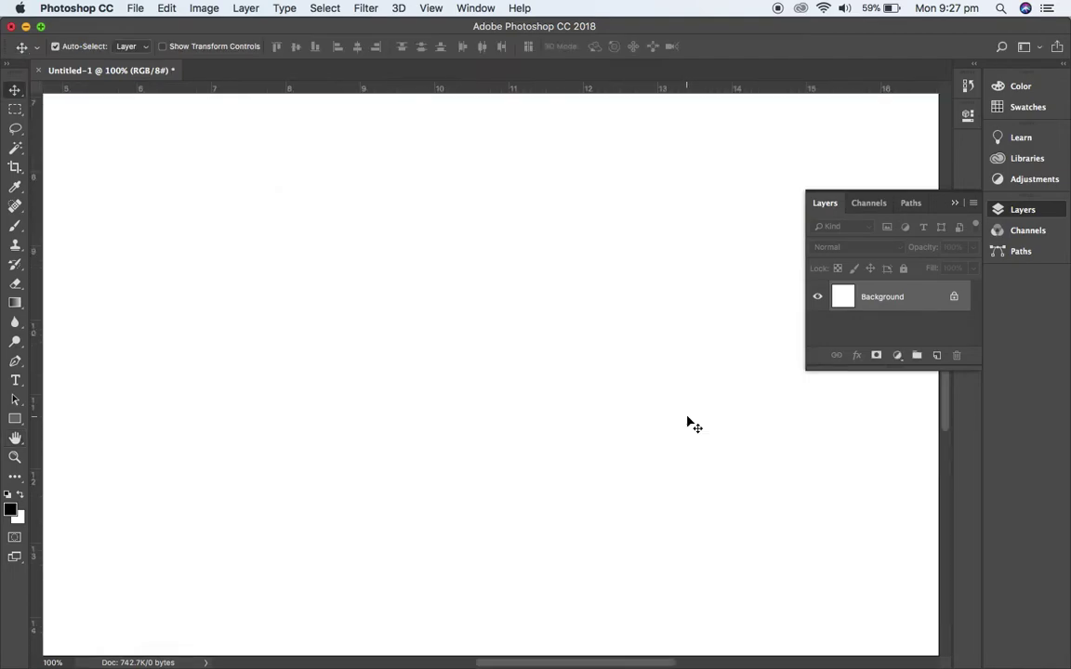
scroll(686, 375, down, 3)
scroll(684, 385, down, 5)
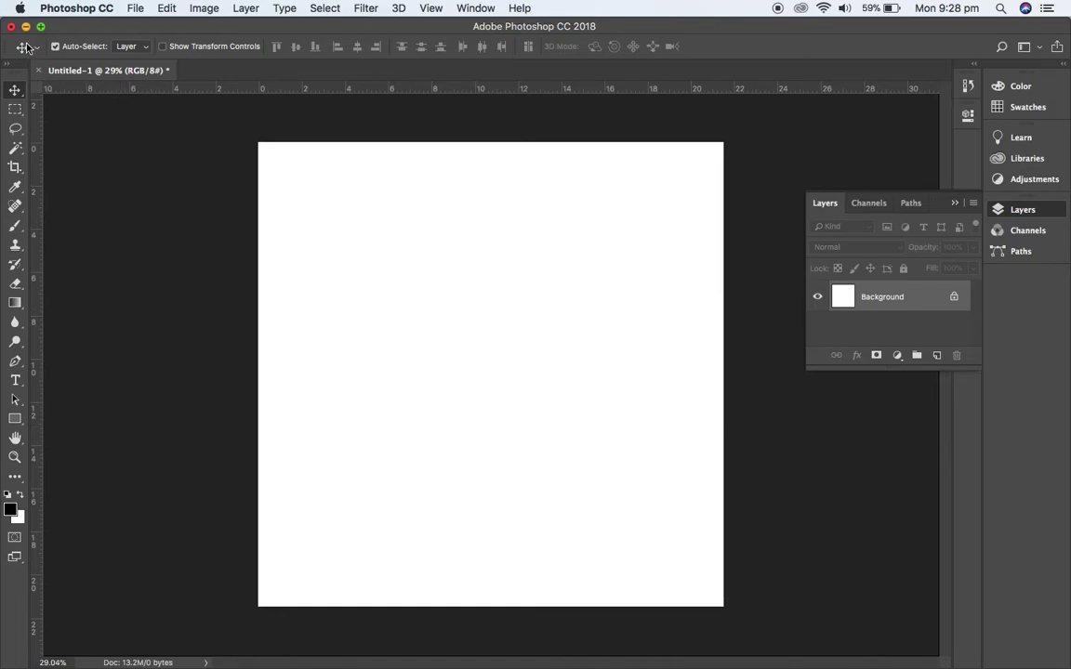
Place roll tide.jpg from the desktop into the document, fitting the logo to the canvas edges.
drag(1067, 388, 663, 372)
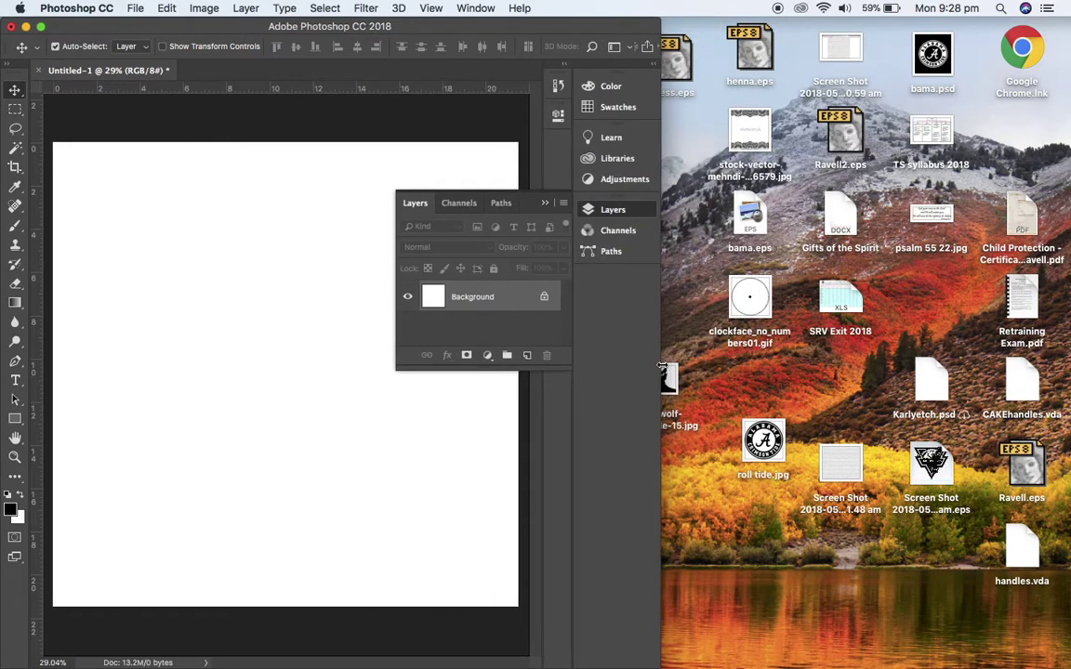
drag(776, 453, 267, 358)
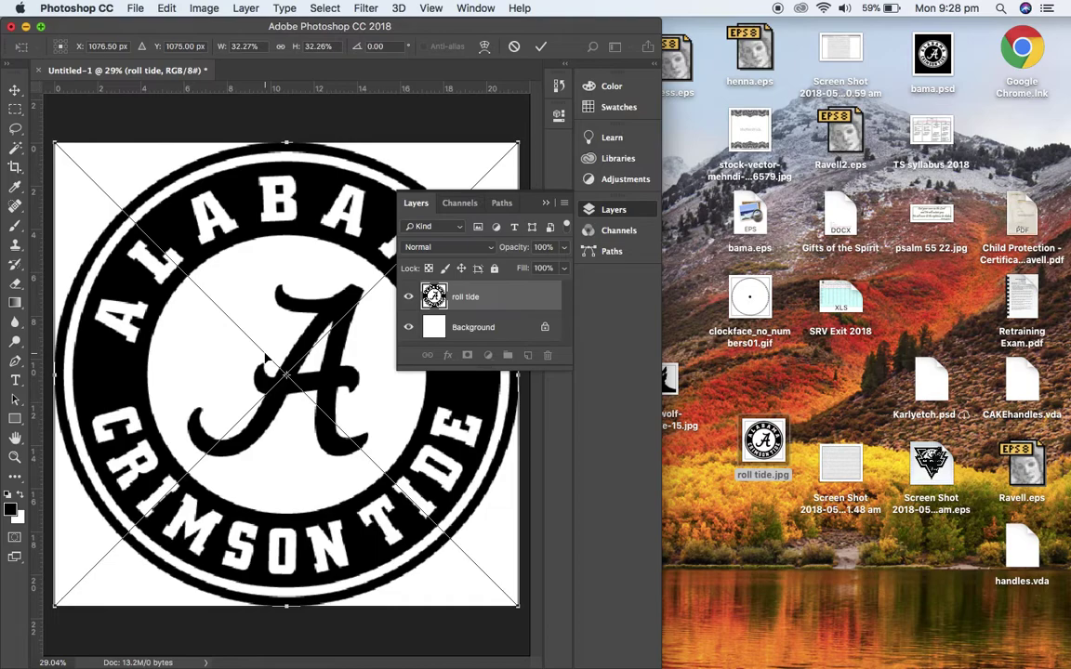
double_click(661, 326)
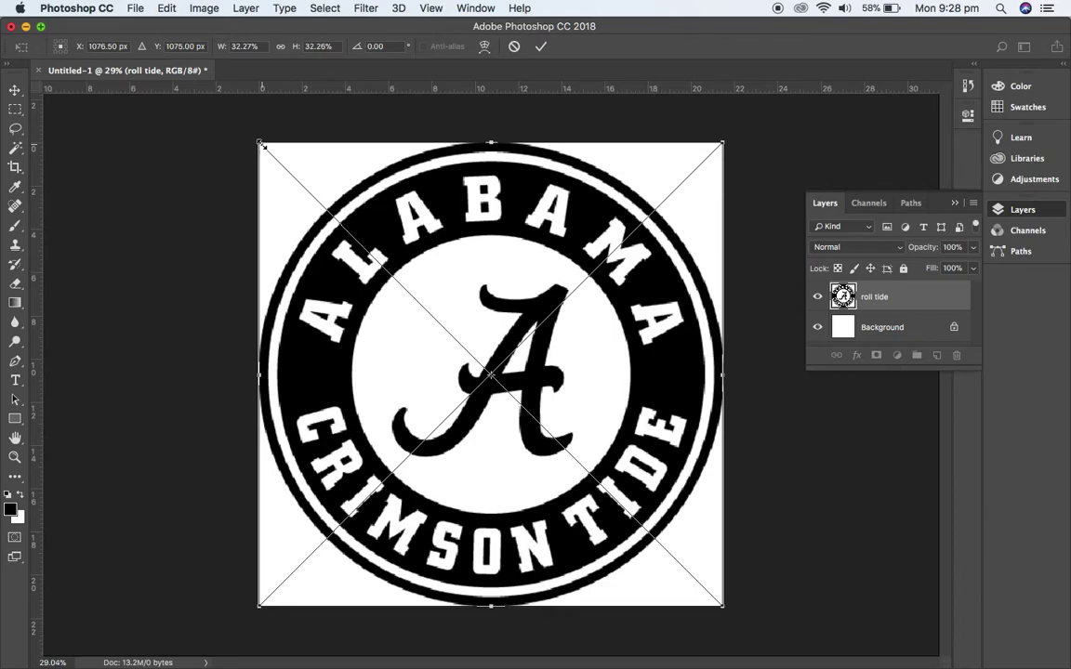
mouse_move(261, 145)
mouse_down()
mouse_move(349, 234)
mouse_move(303, 205)
mouse_move(342, 245)
mouse_move(394, 238)
mouse_move(514, 277)
mouse_move(365, 235)
mouse_move(459, 330)
mouse_move(297, 186)
mouse_move(479, 174)
mouse_move(359, 178)
mouse_move(261, 142)
mouse_move(295, 178)
mouse_move(262, 144)
mouse_up()
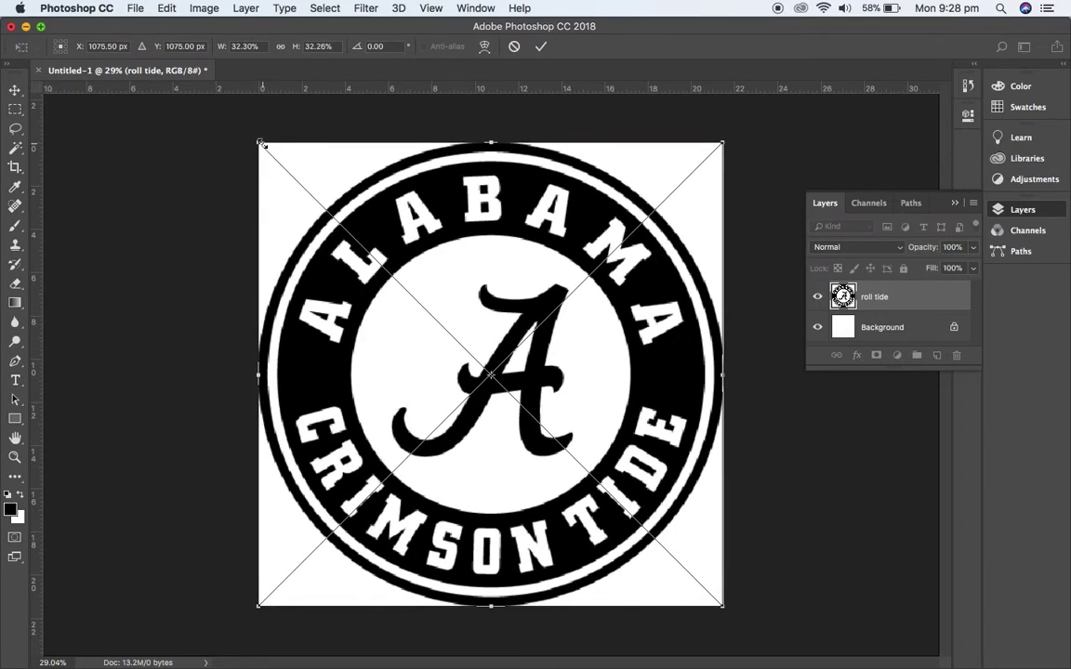
click(15, 89)
click(656, 243)
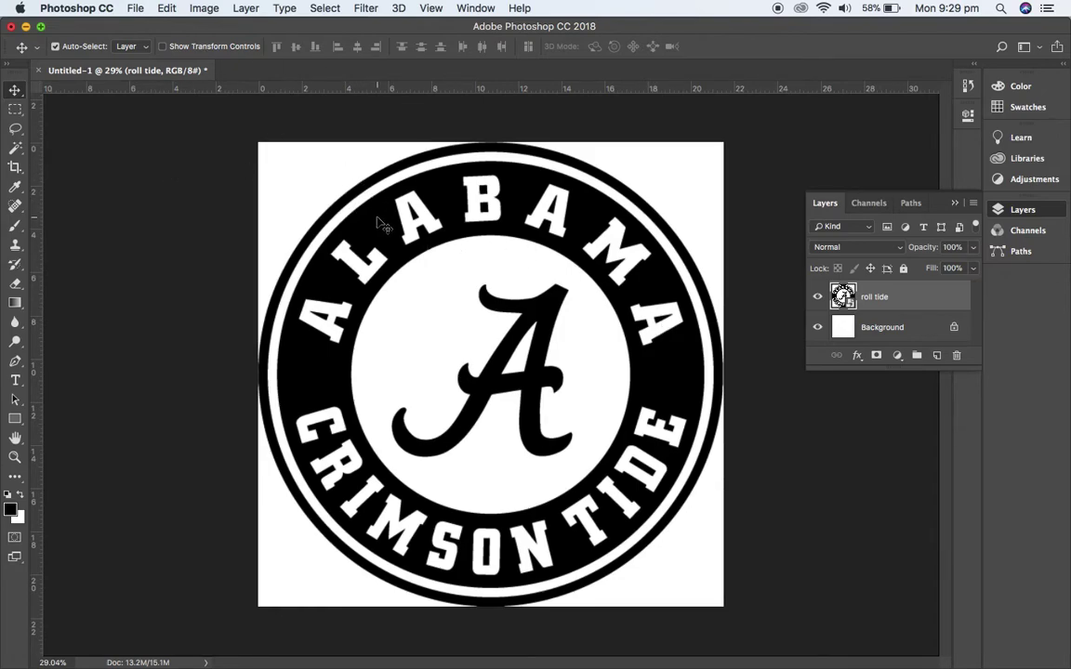
Scale the roll tide logo down to about 28.2% with Free Transform and center it on the canvas.
click(168, 9)
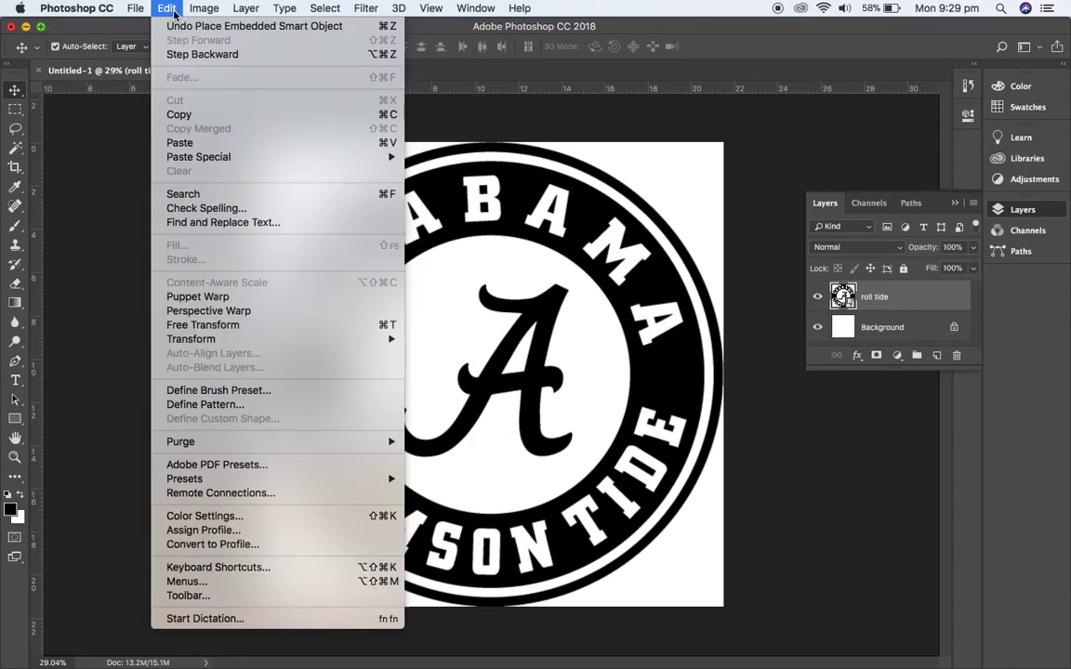
click(221, 325)
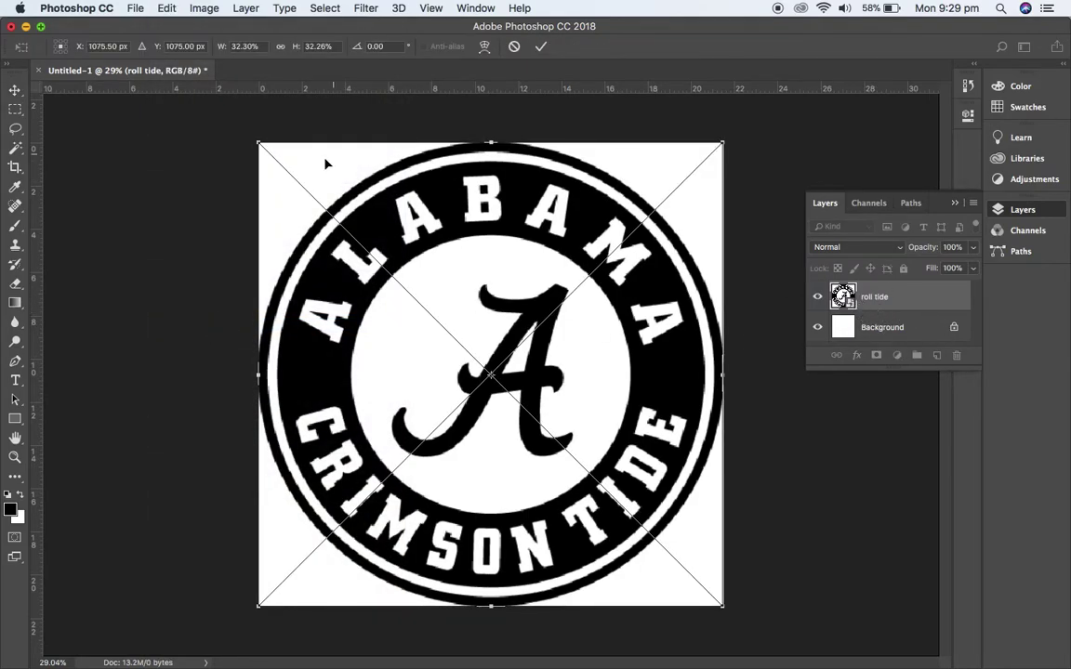
drag(259, 144, 317, 201)
drag(481, 327, 454, 298)
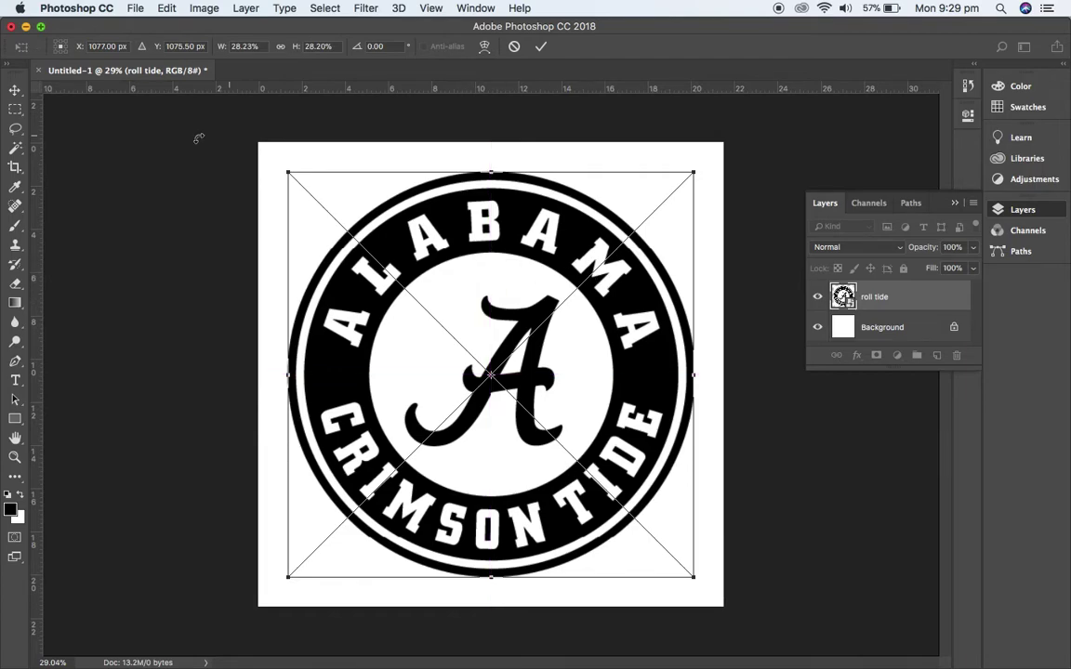
click(13, 91)
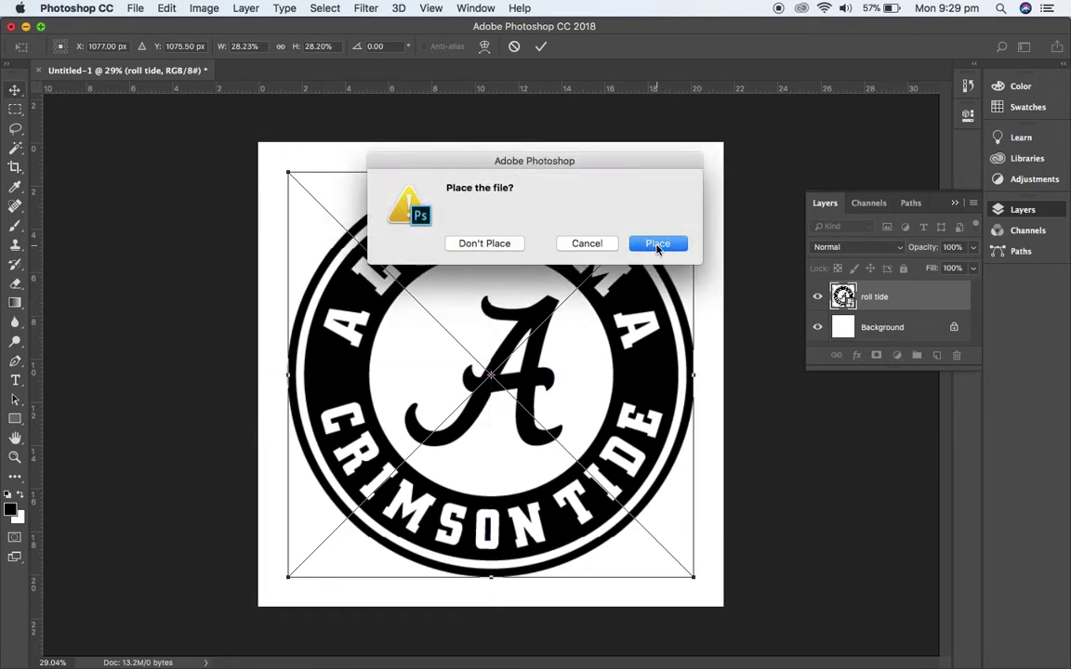
click(658, 244)
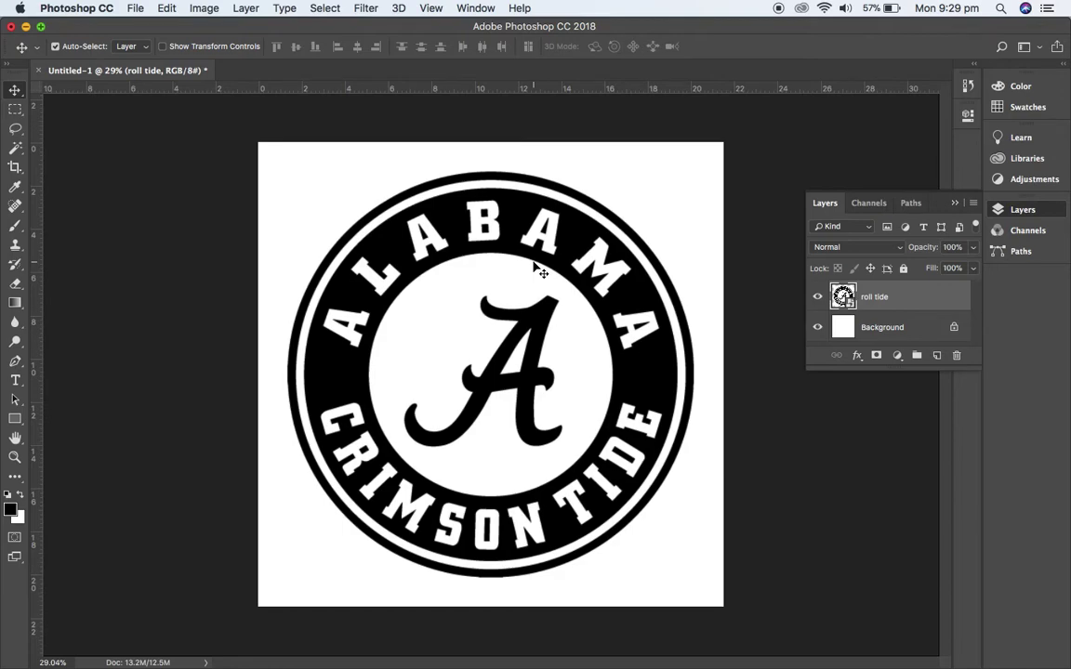
Convert the Background layer to a smart object.
click(885, 328)
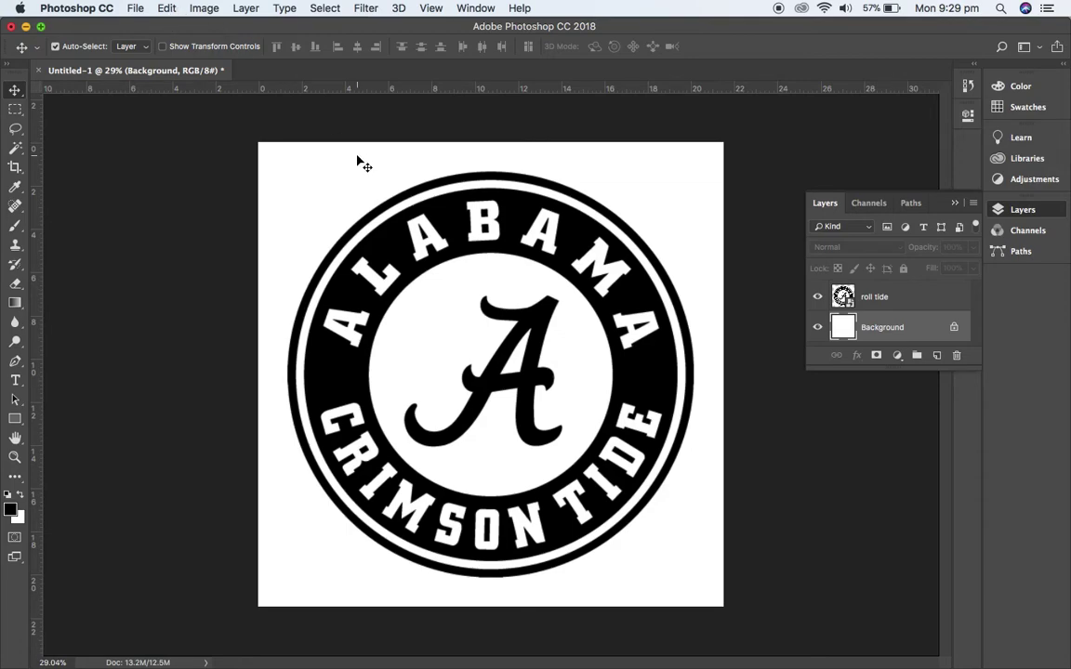
click(165, 10)
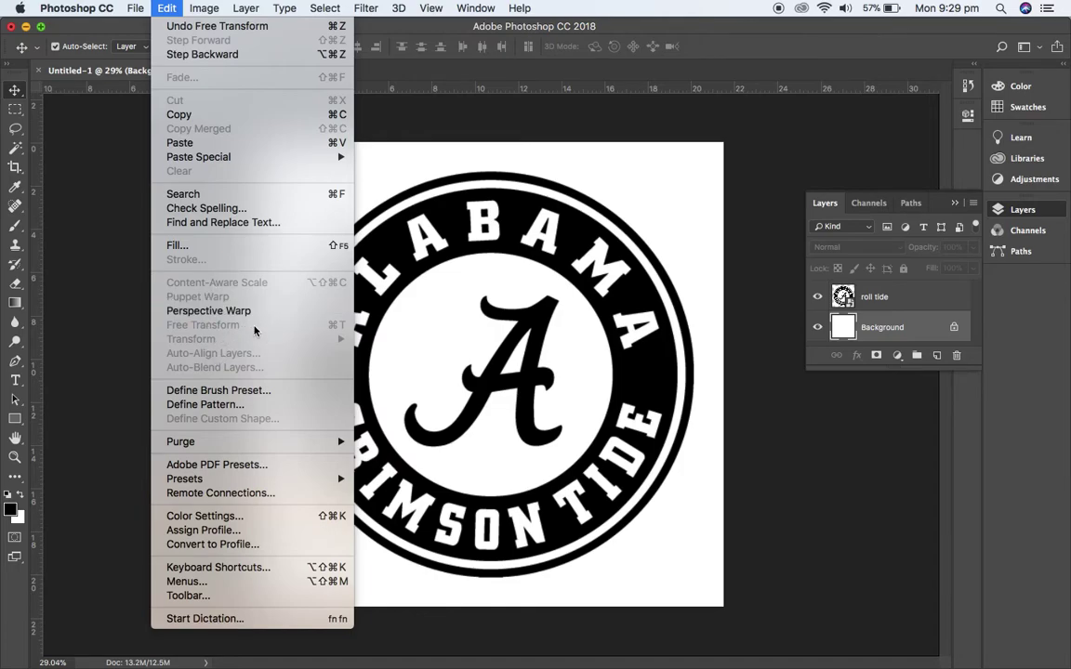
click(892, 333)
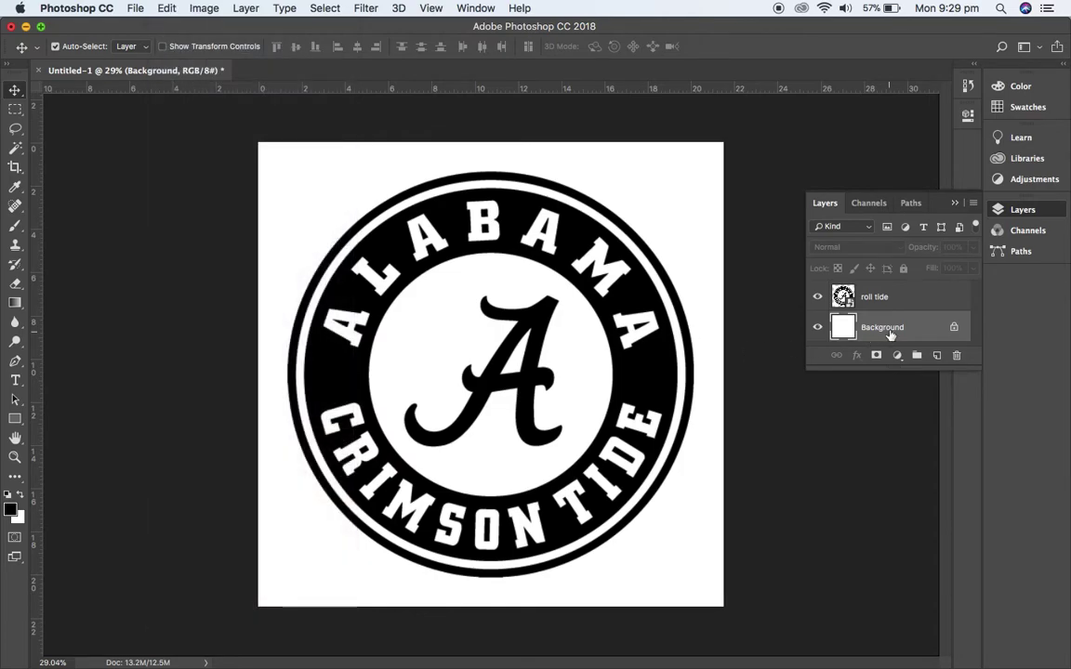
right_click(915, 333)
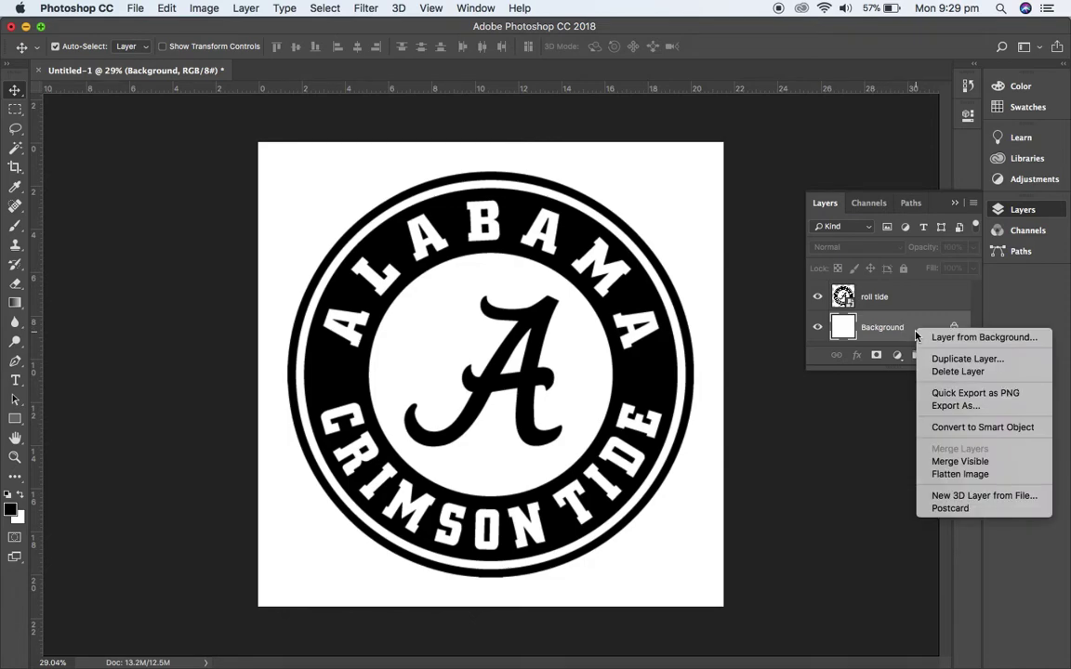
click(961, 428)
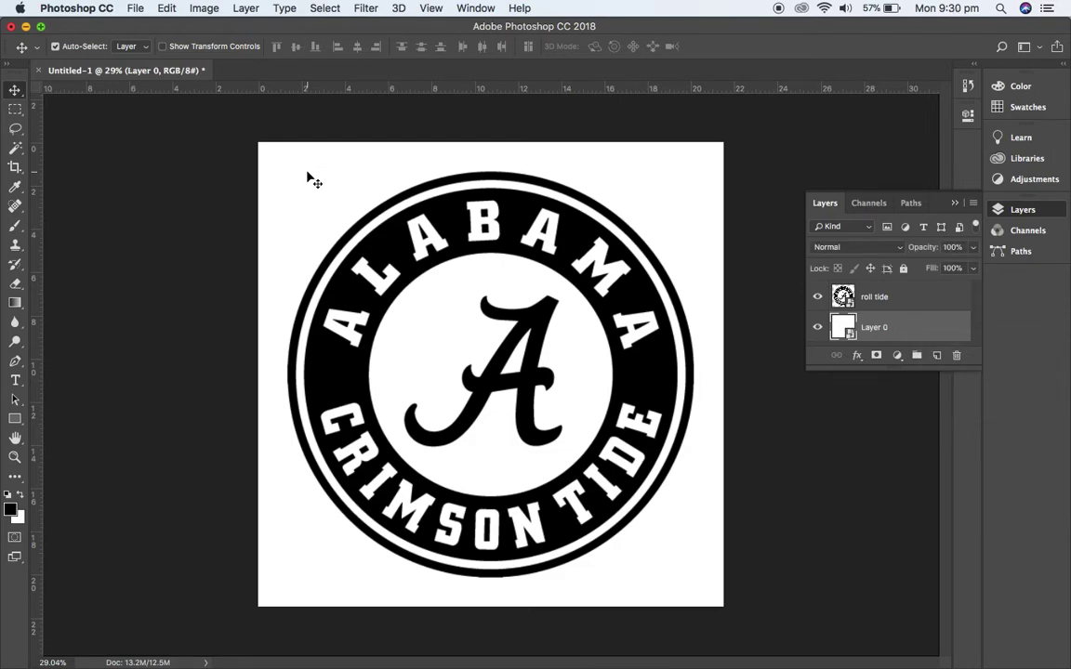
Try narrowing the white layer beneath the logo to about 94% width with Free Transform, and restore it to 100%.
click(167, 9)
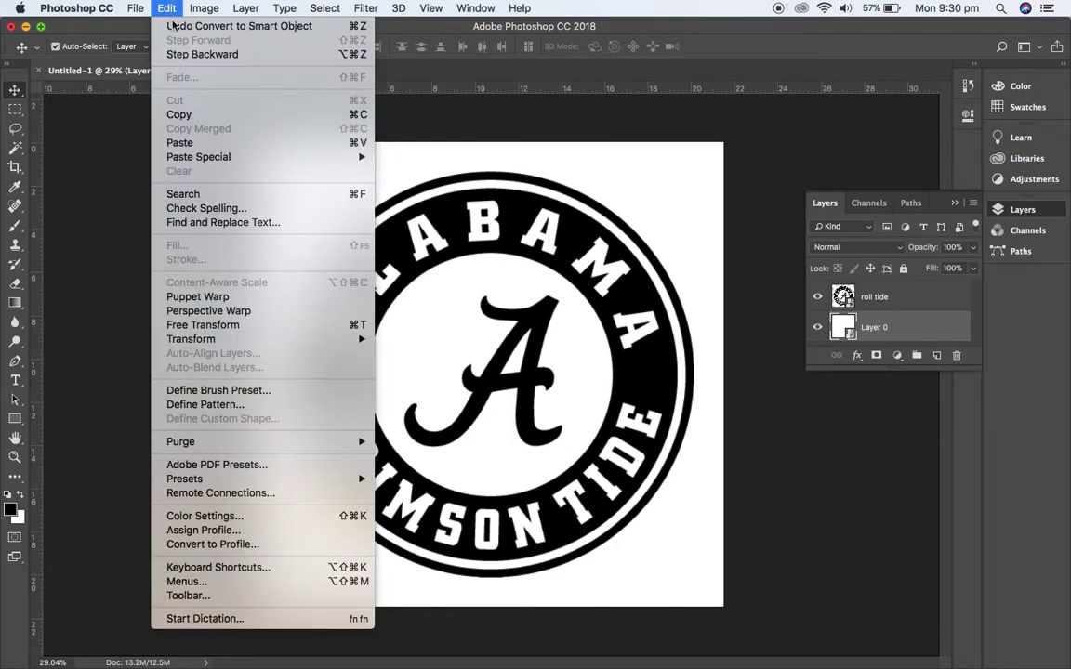
click(203, 324)
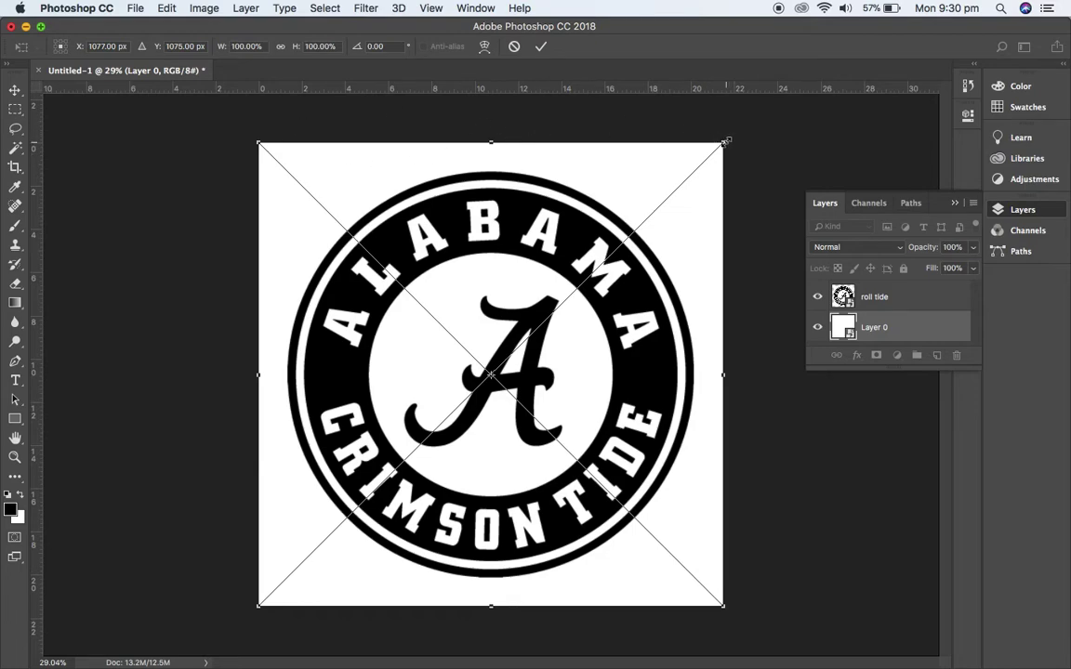
drag(725, 141, 694, 145)
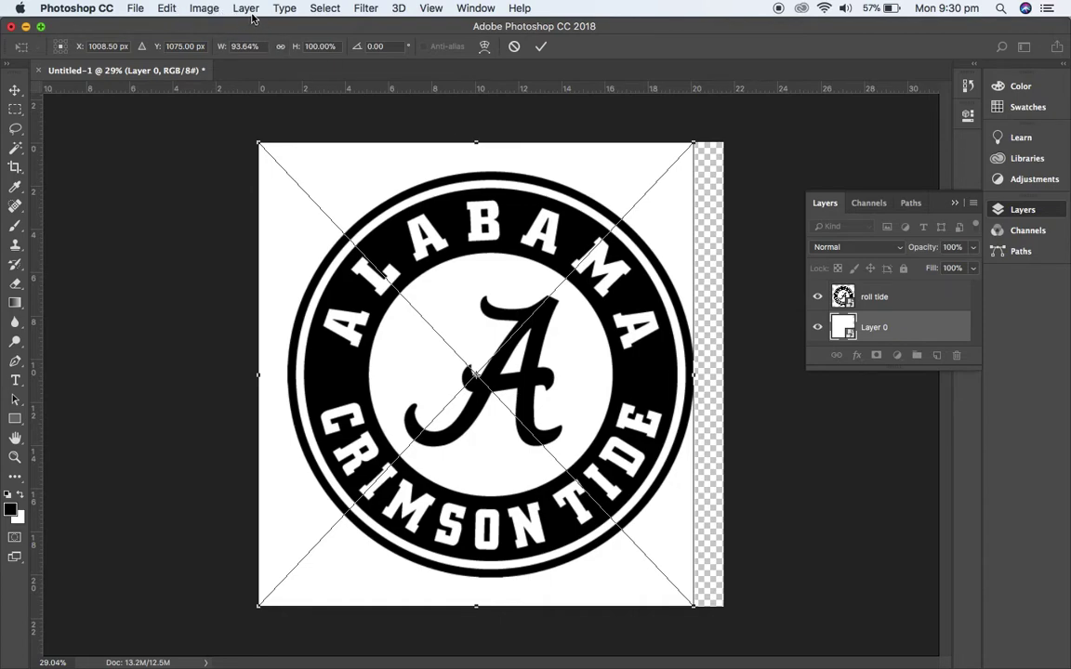
click(204, 9)
mouse_move(245, 8)
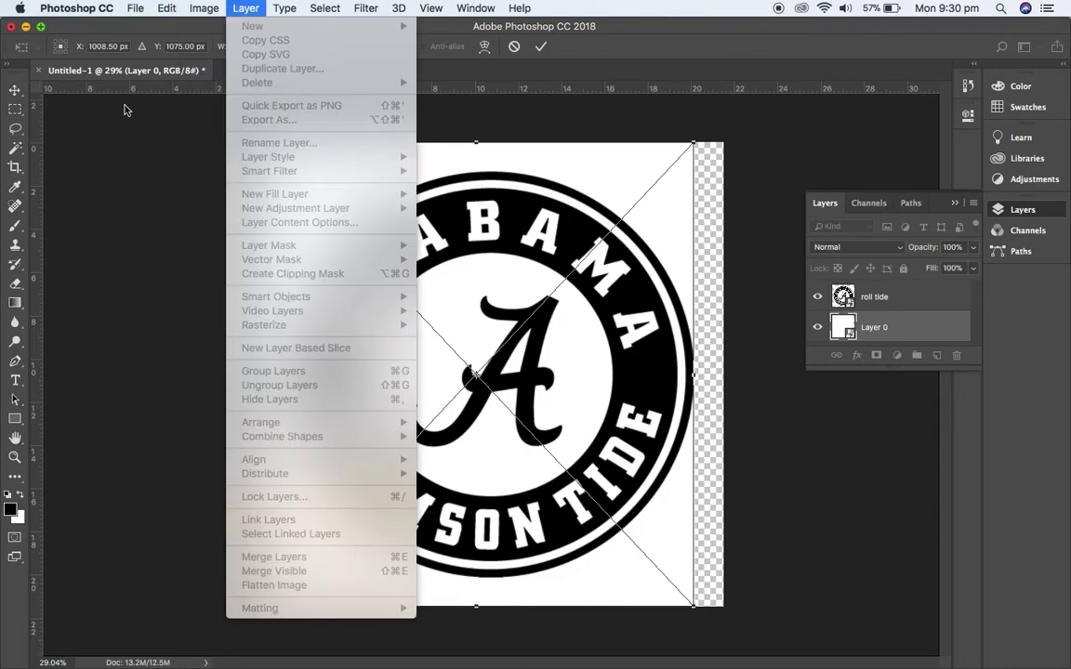
click(13, 82)
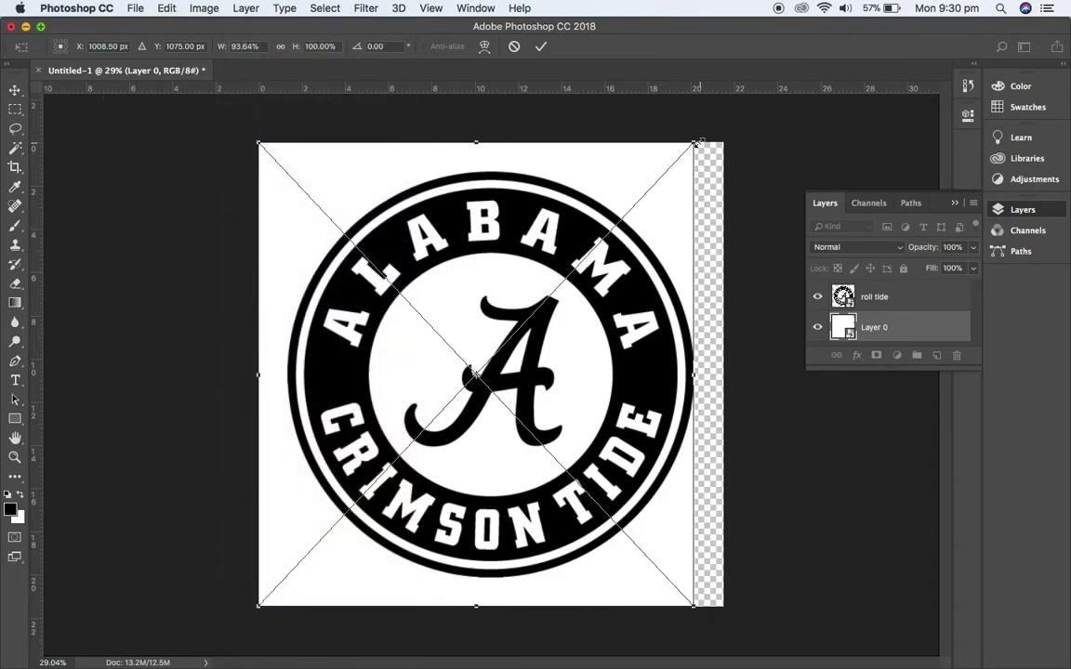
drag(697, 143, 723, 142)
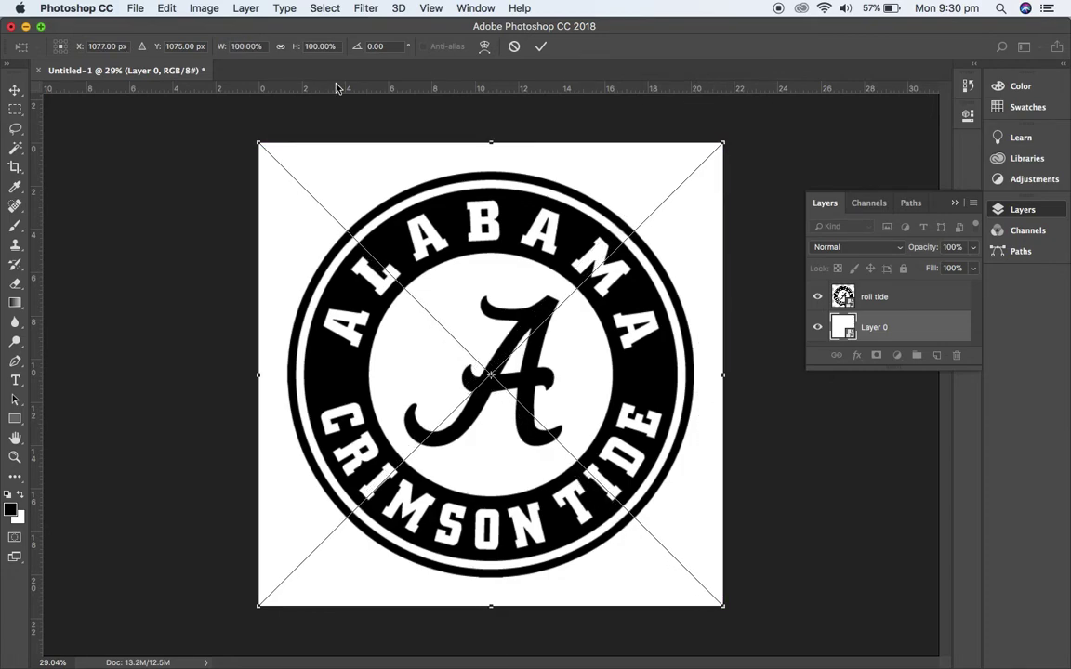
click(14, 89)
click(661, 244)
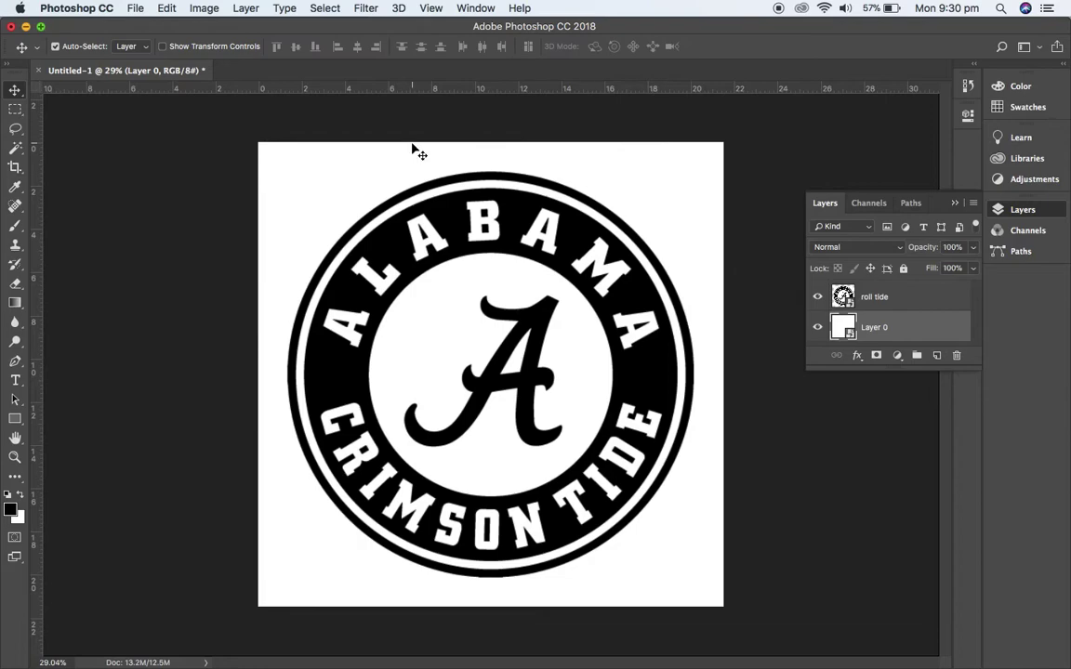
Reduce the canvas width to 20 cm, keeping the anchor centered and accepting the clipping.
click(205, 9)
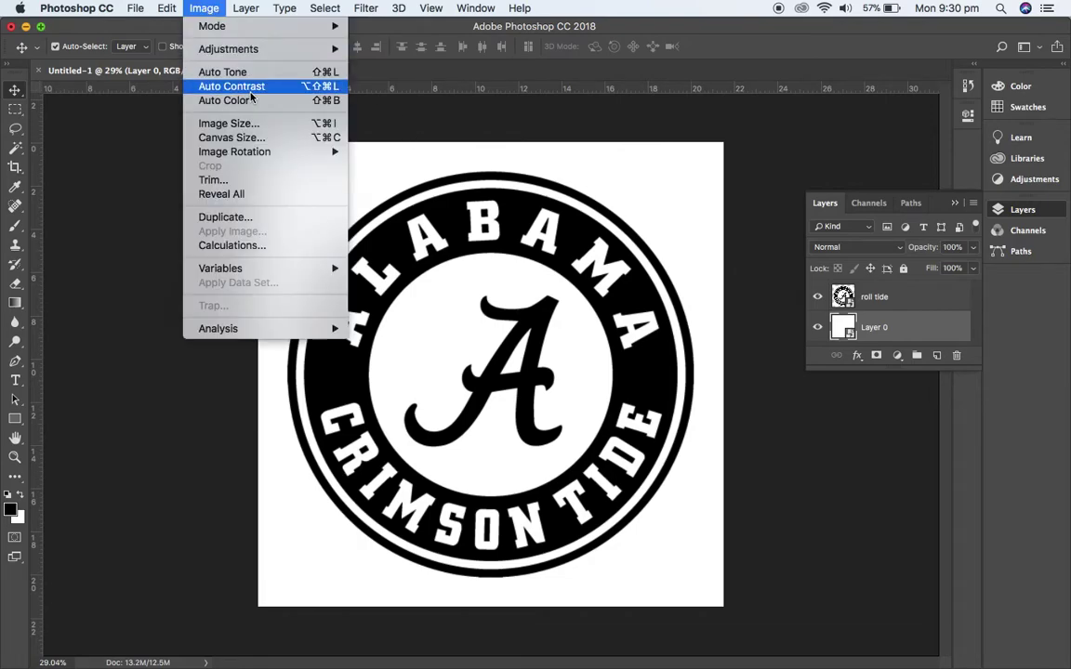
click(235, 137)
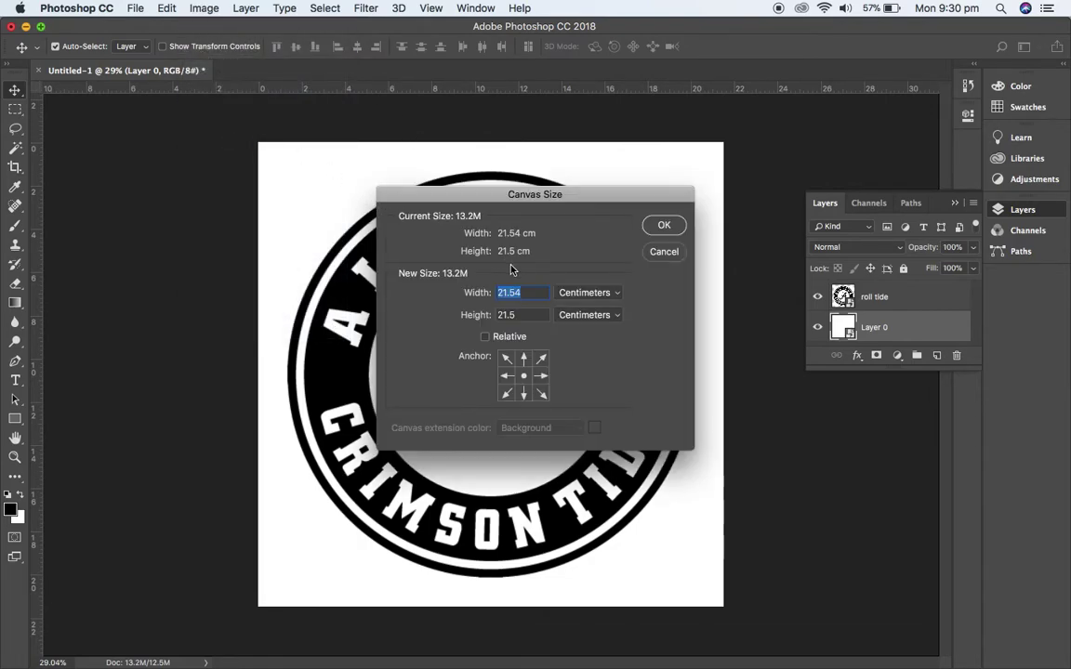
click(526, 293)
drag(497, 293, 508, 293)
text(0)
key(BackSpace)
key(BackSpace)
click(662, 226)
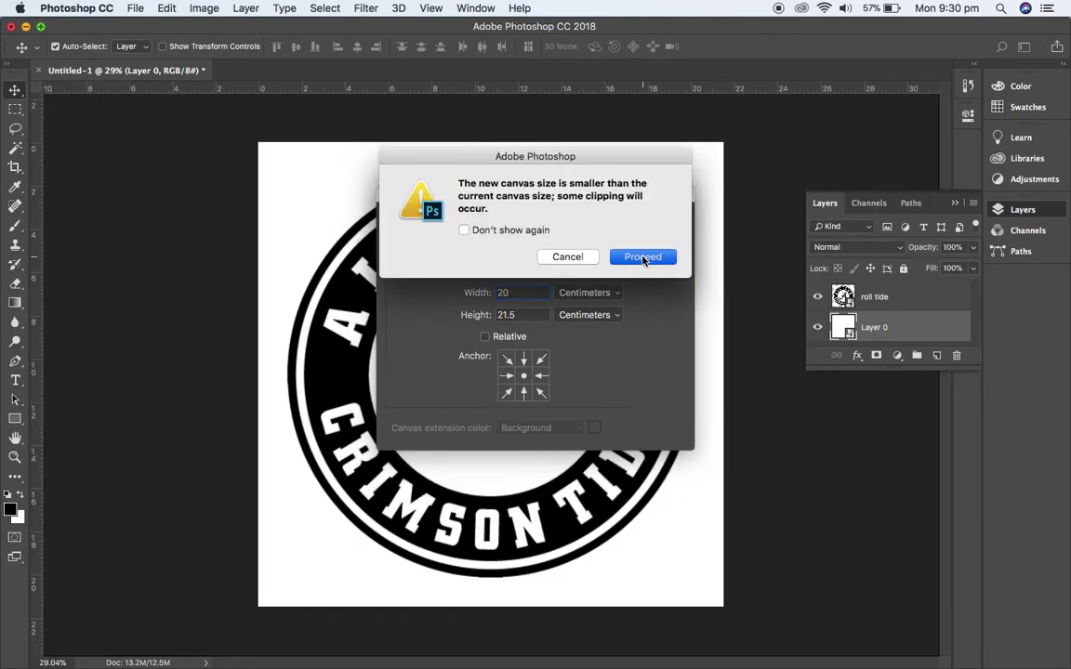
click(643, 259)
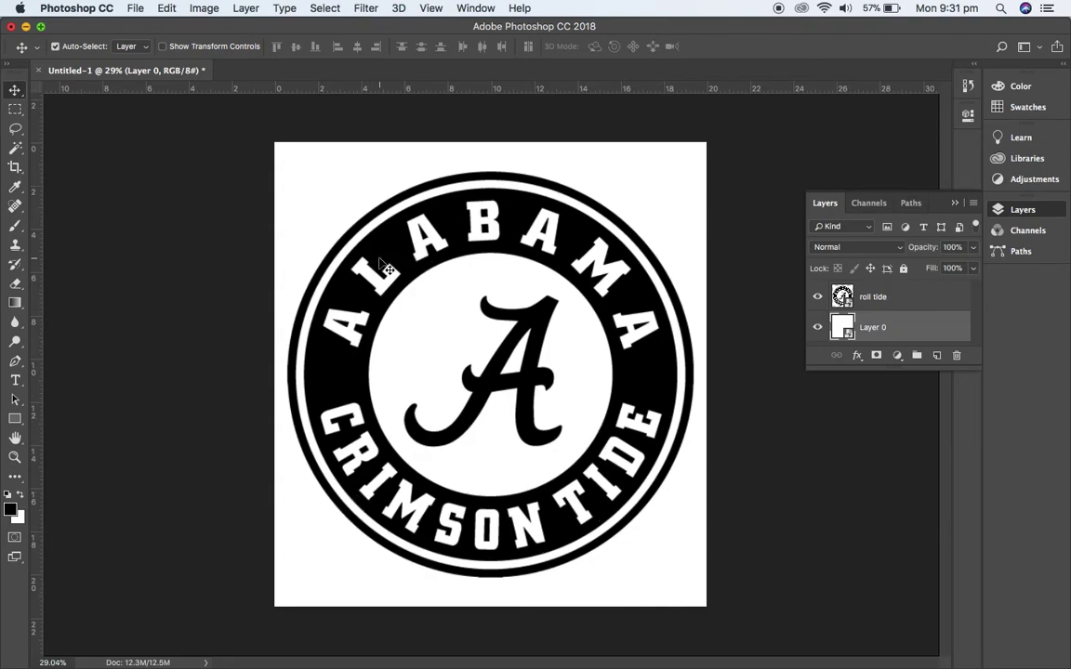
Scale the roll tide logo down to about 26.1% around its center with Free Transform and apply it.
click(866, 297)
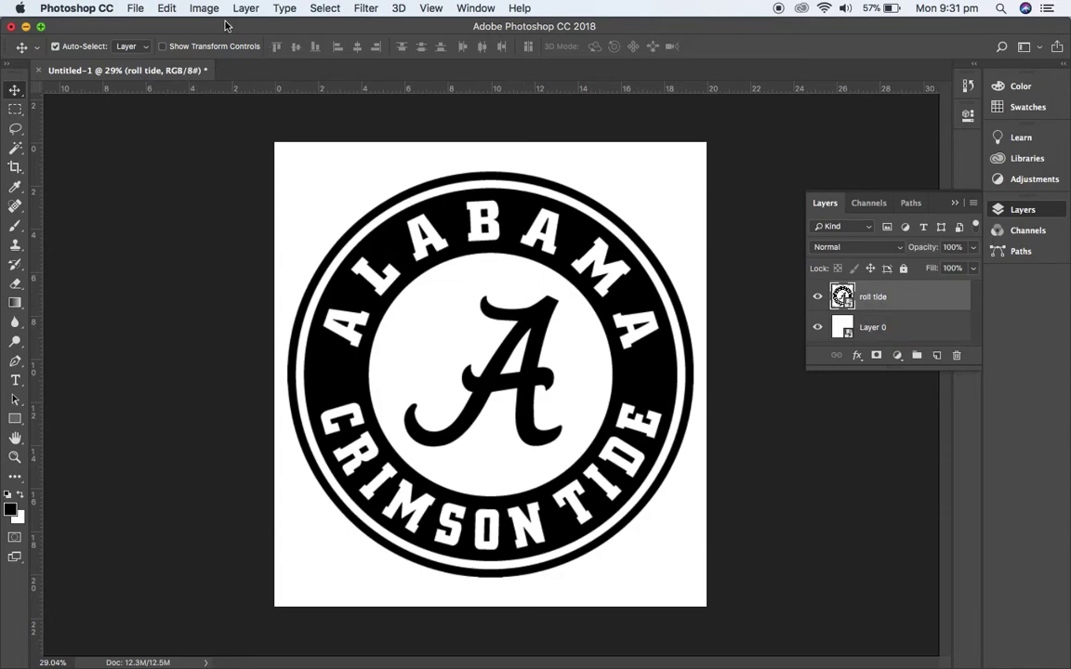
click(166, 9)
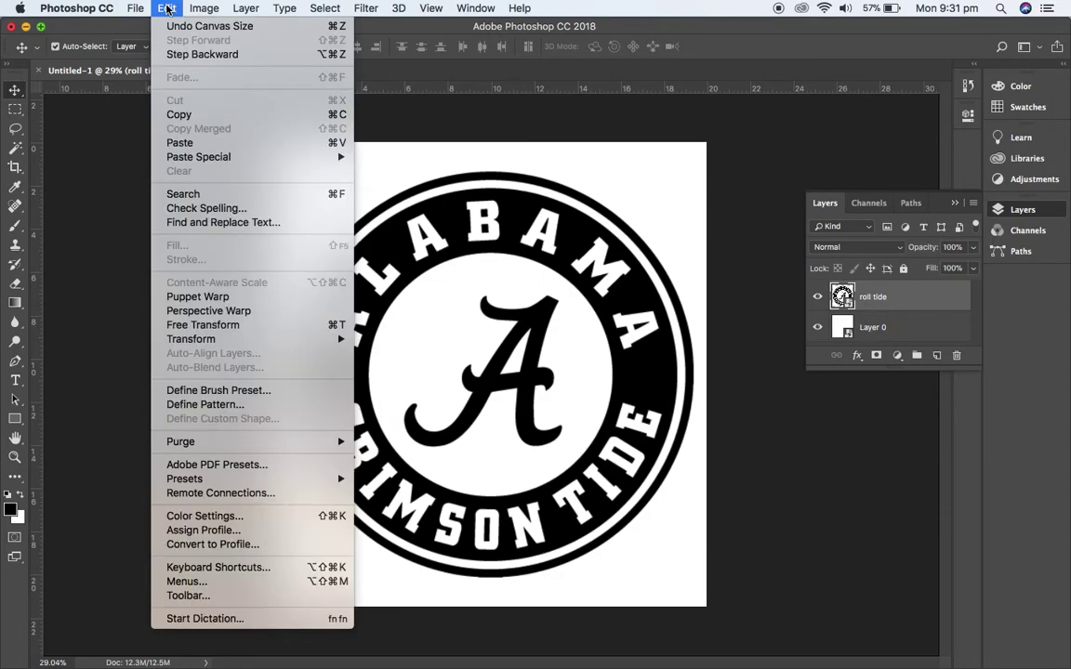
click(234, 324)
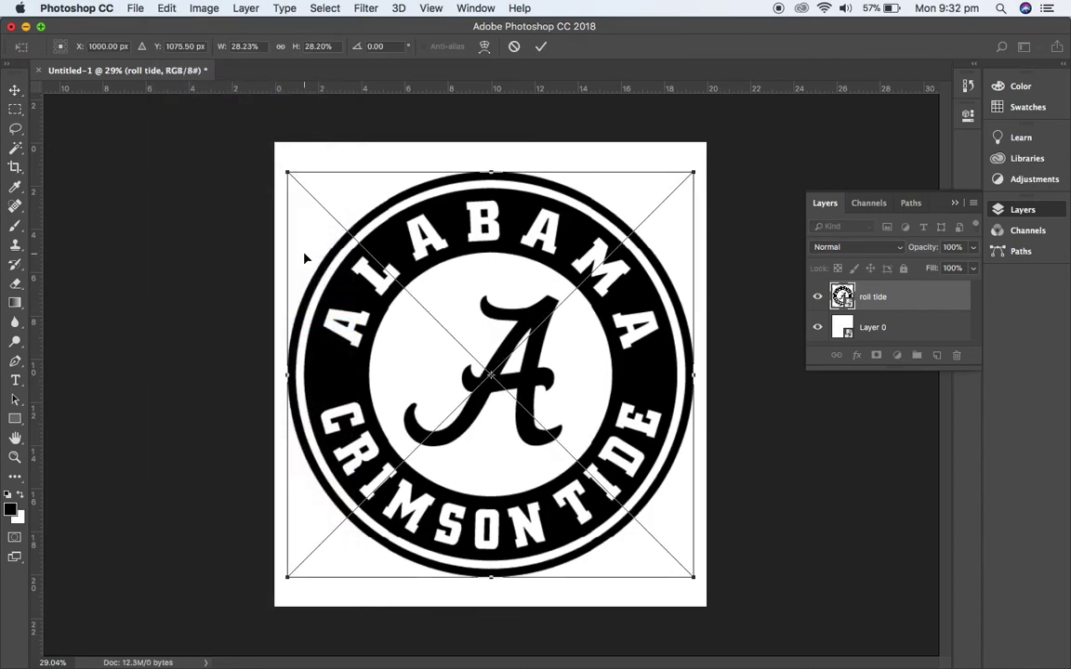
drag(287, 173, 318, 202)
mouse_move(444, 275)
mouse_down()
mouse_move(437, 268)
mouse_move(449, 274)
mouse_up()
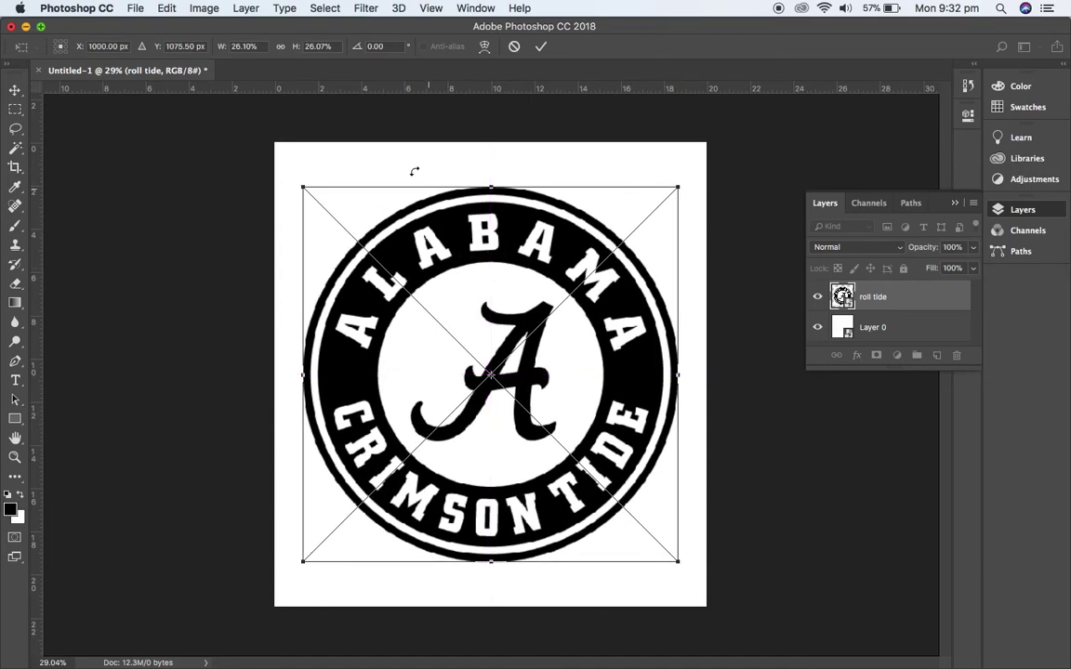
click(15, 90)
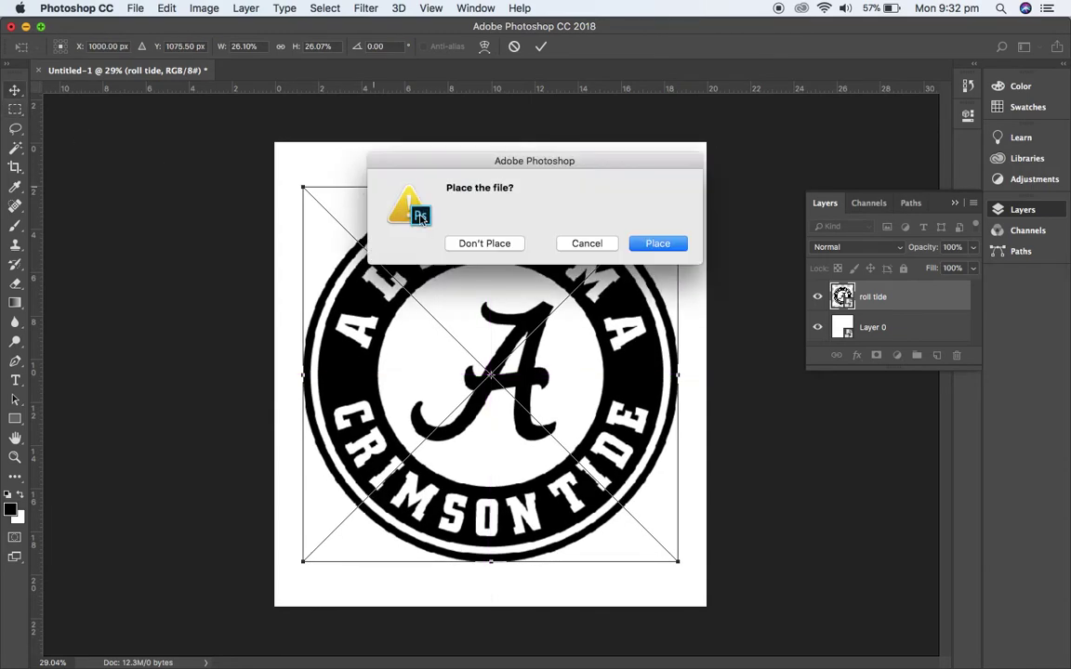
click(657, 243)
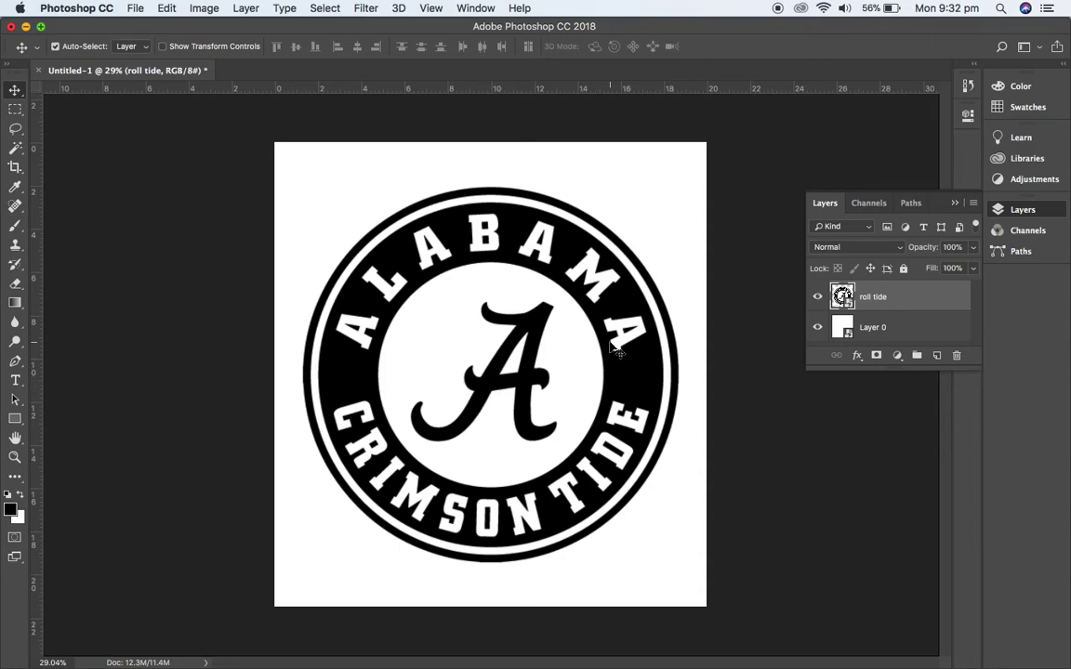
Merge the roll tide layer and the white Layer 0 into a single layer.
click(879, 327)
click(879, 296)
shift+click(869, 321)
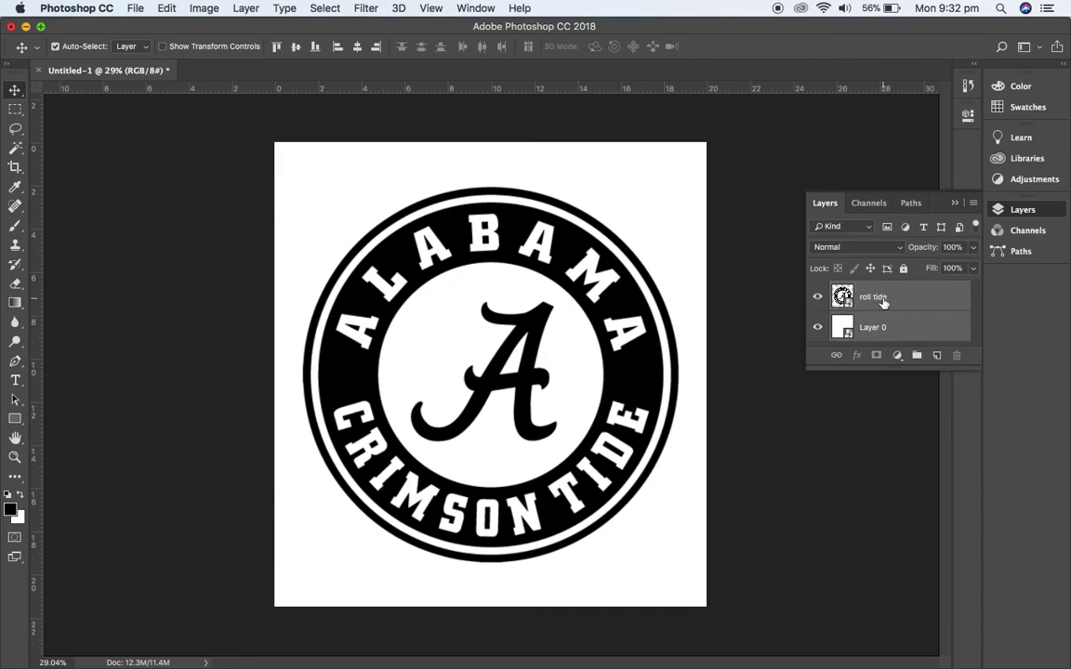
right_click(883, 302)
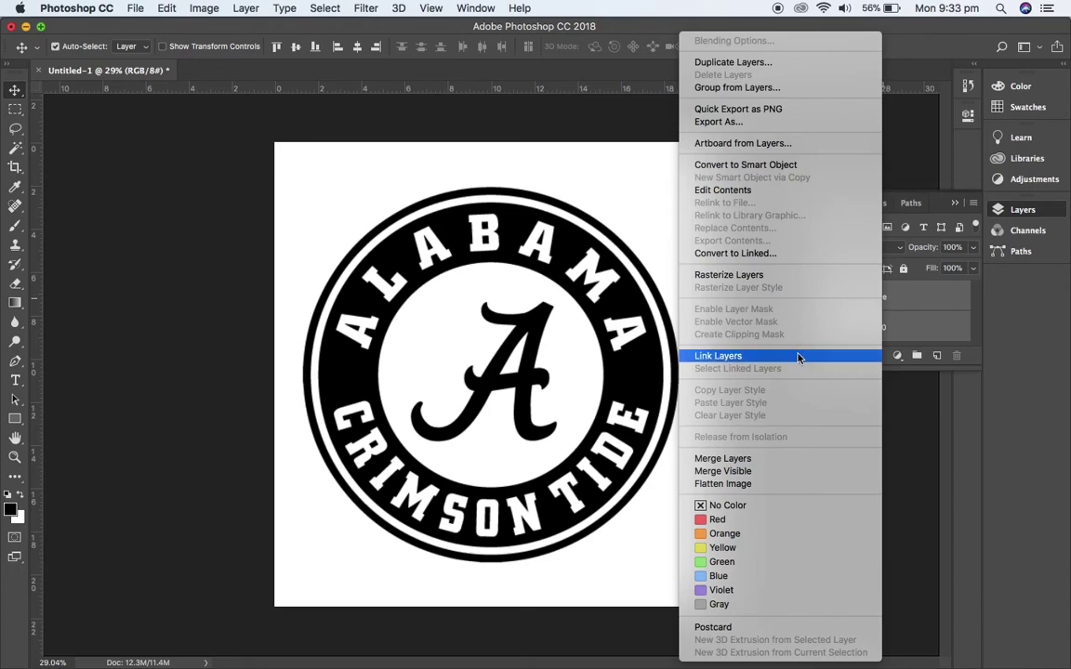
click(739, 458)
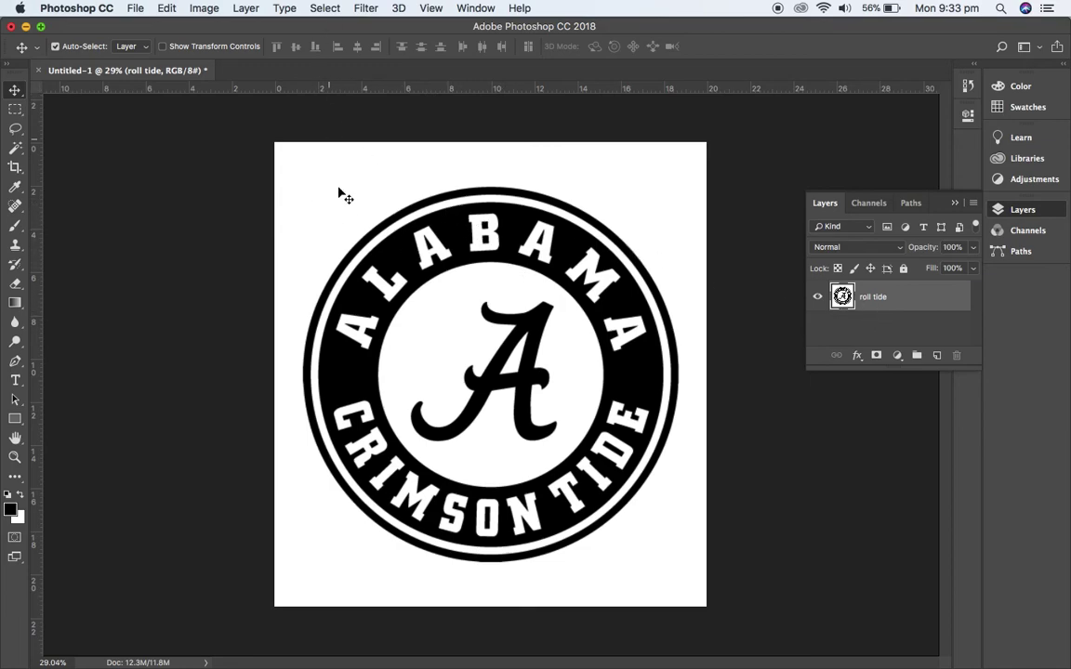
Invert the colors of the merged roll tide layer.
click(208, 11)
mouse_move(227, 48)
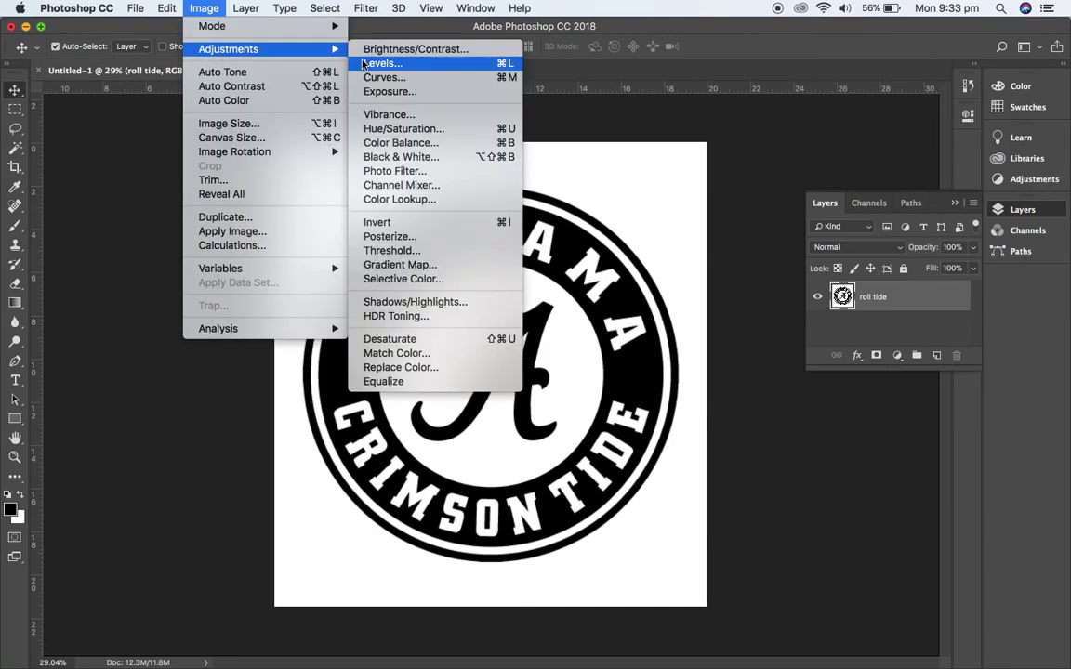
click(405, 226)
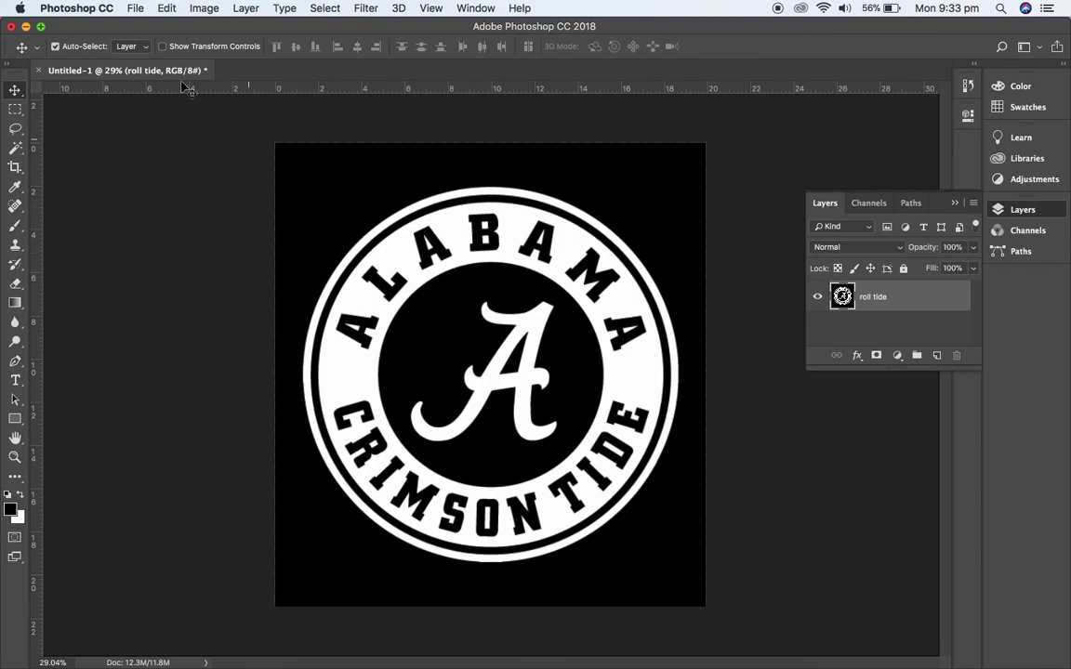
Save the document to the desktop as Crimson Tide.psd in Photoshop format with Maximize Compatibility on.
click(128, 9)
click(164, 164)
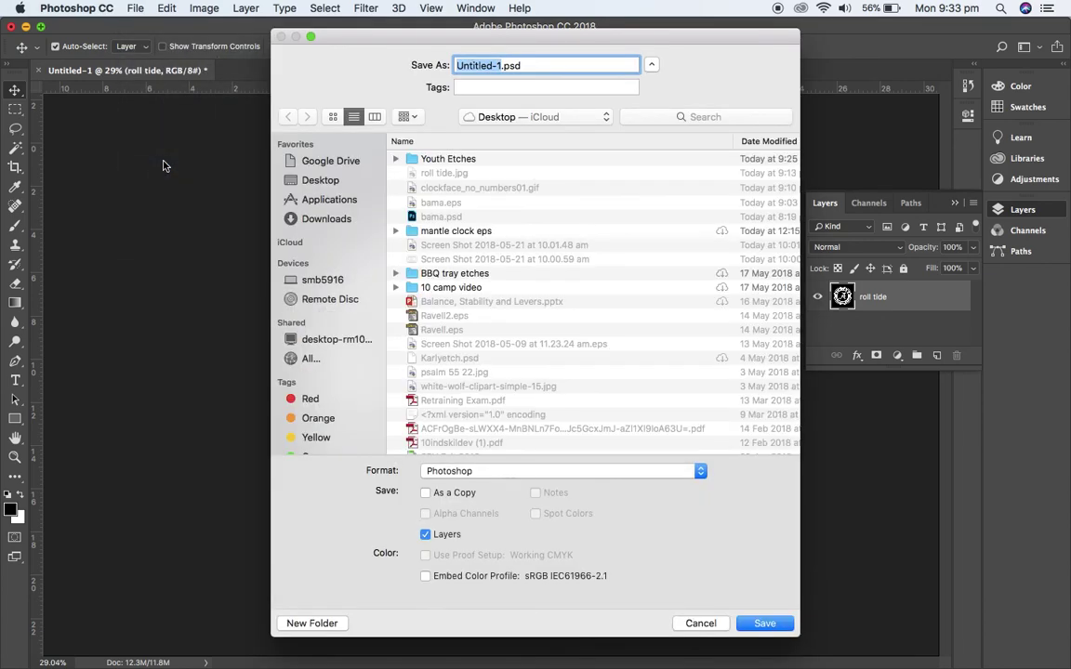
text(Crimson Tide)
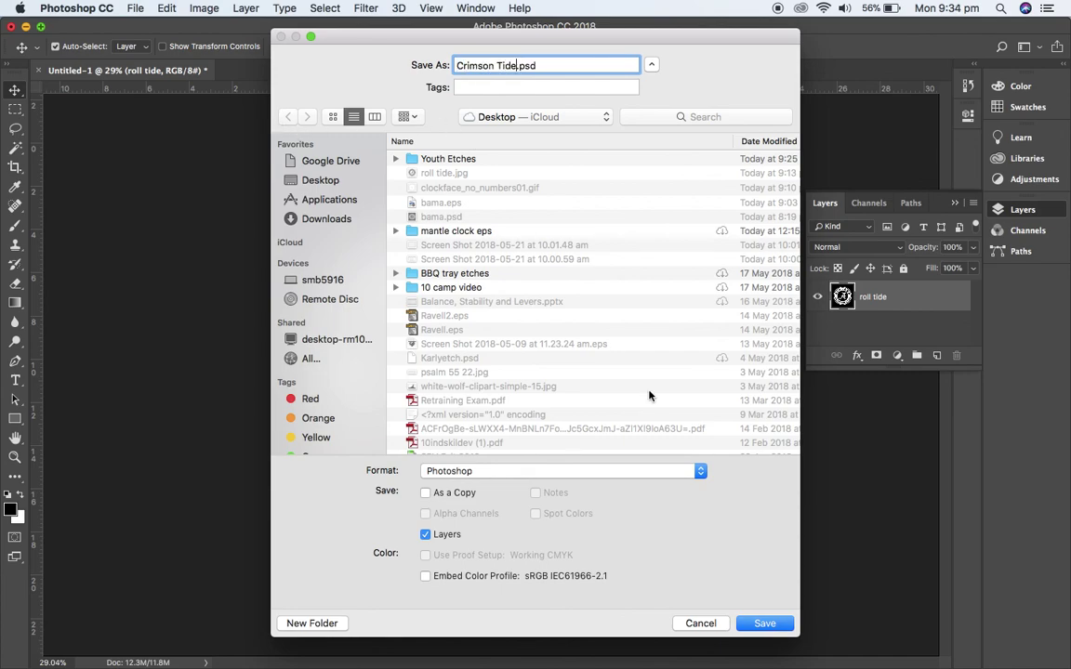
click(765, 624)
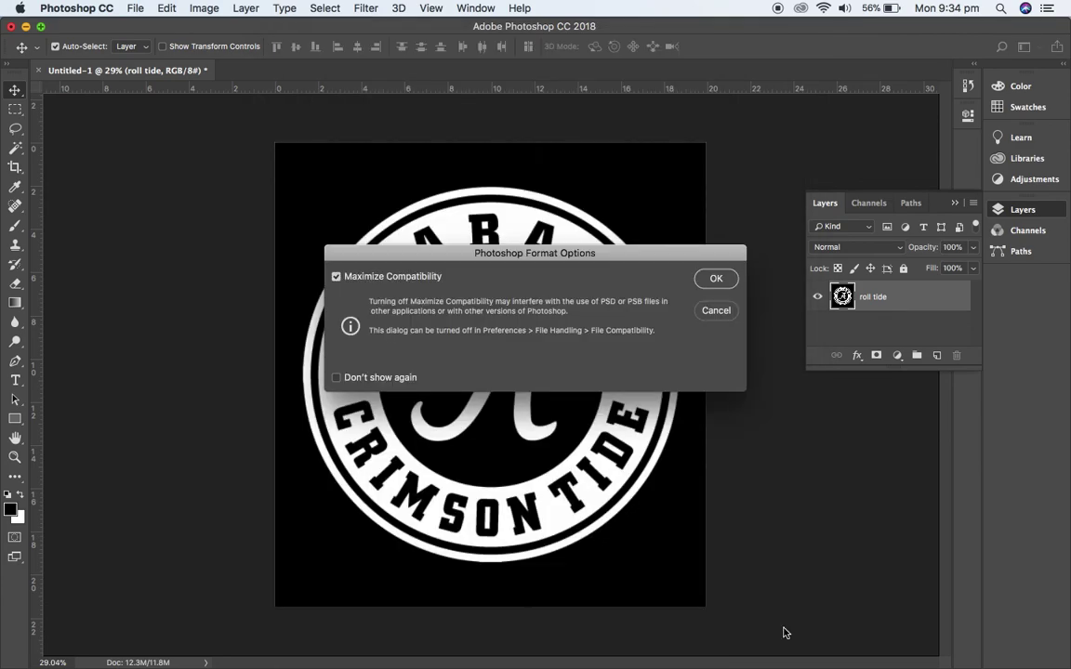
click(715, 279)
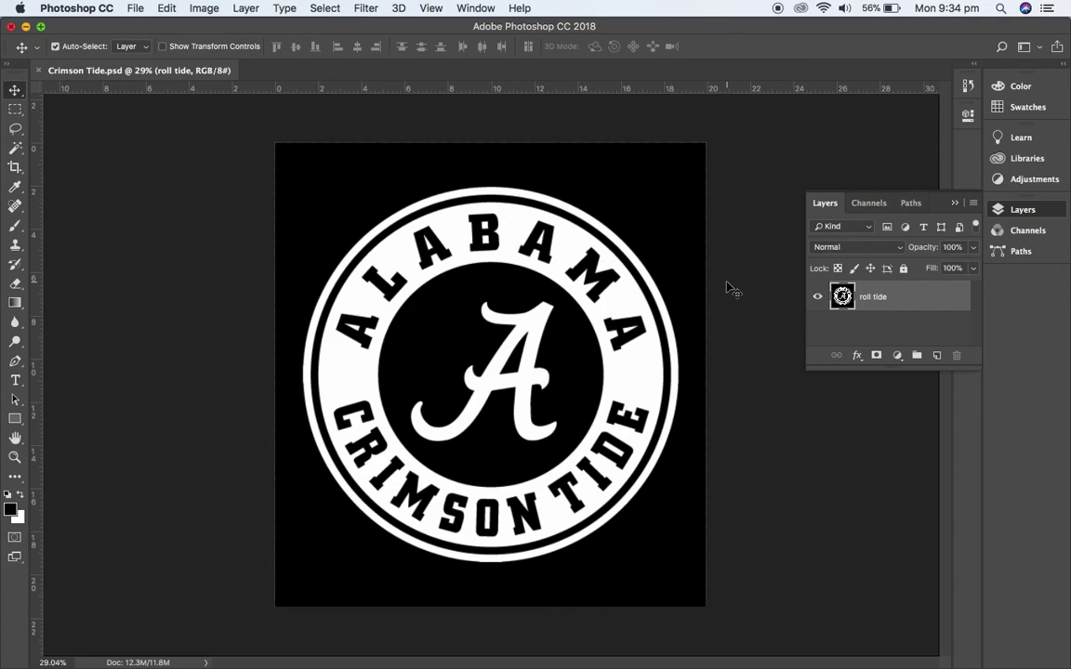